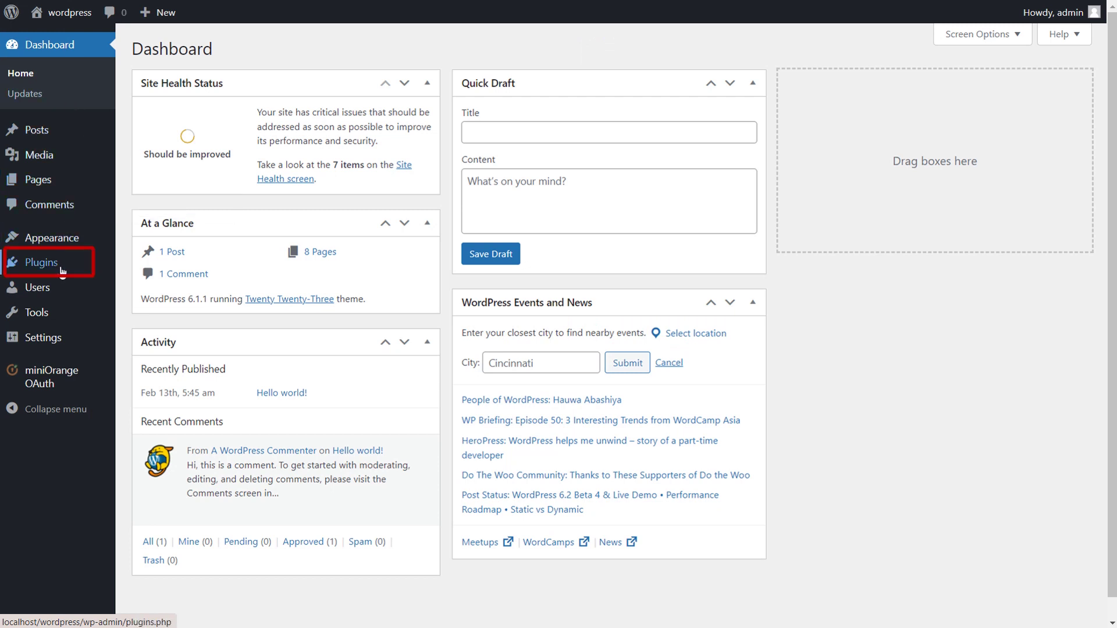
Show the Installed Plugins list with OAuth Single Sign On (OAuth Client) 6.24.2 active.
click(61, 270)
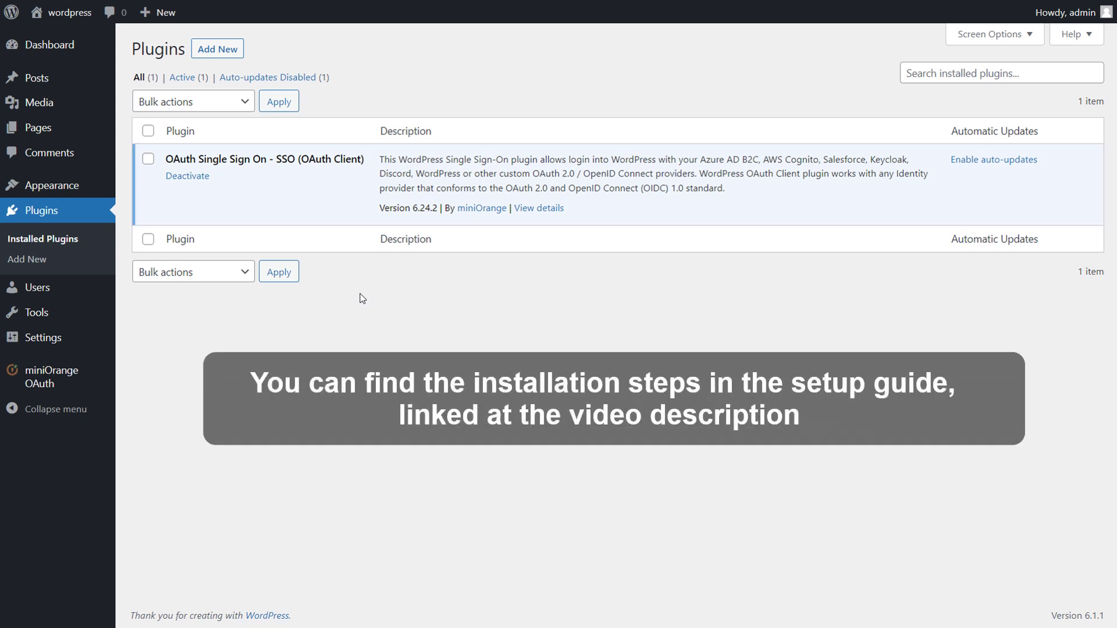
mouse_move(64, 378)
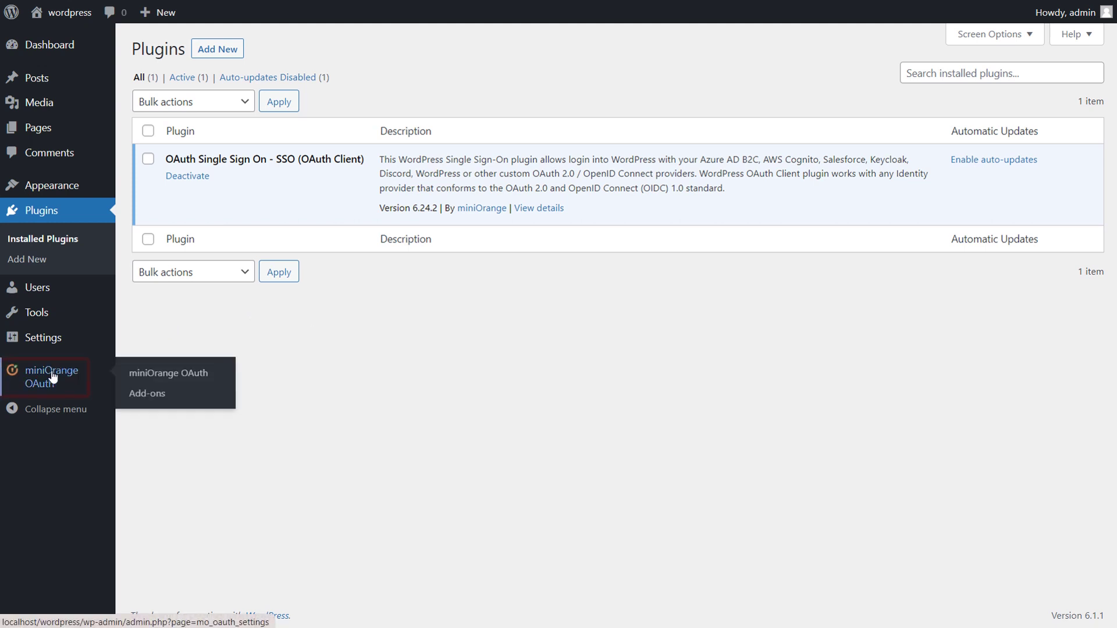
click(50, 378)
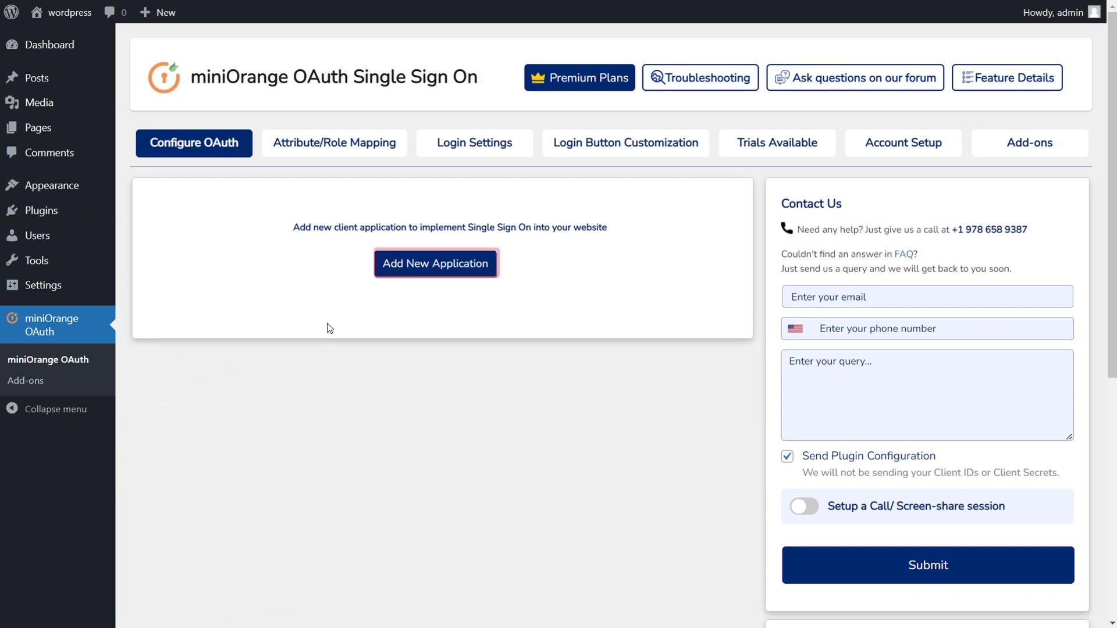
click(425, 266)
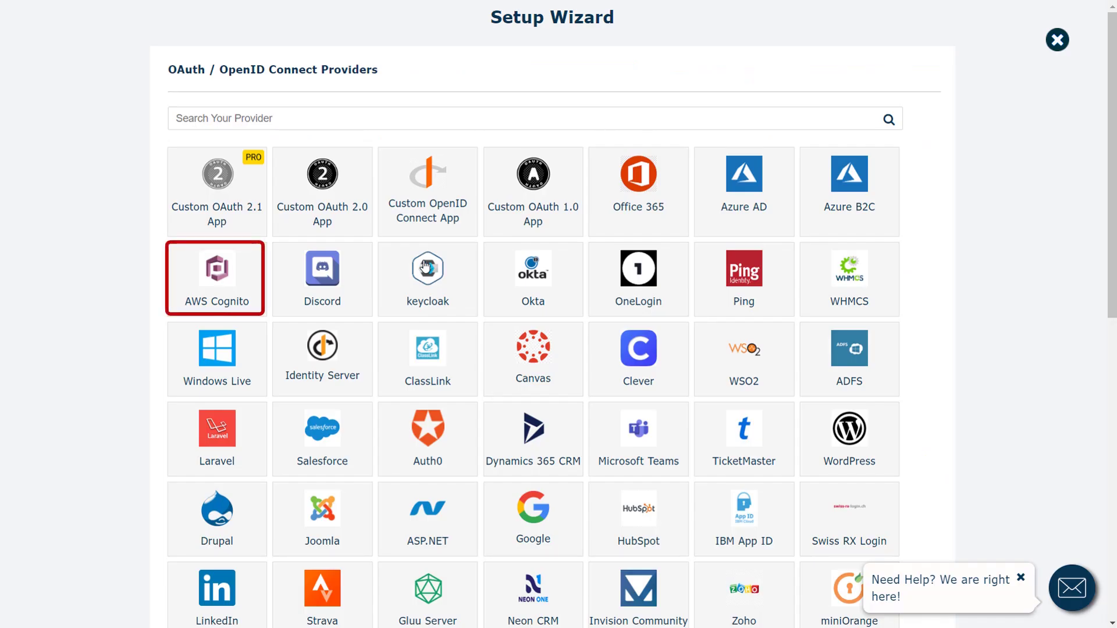
click(241, 276)
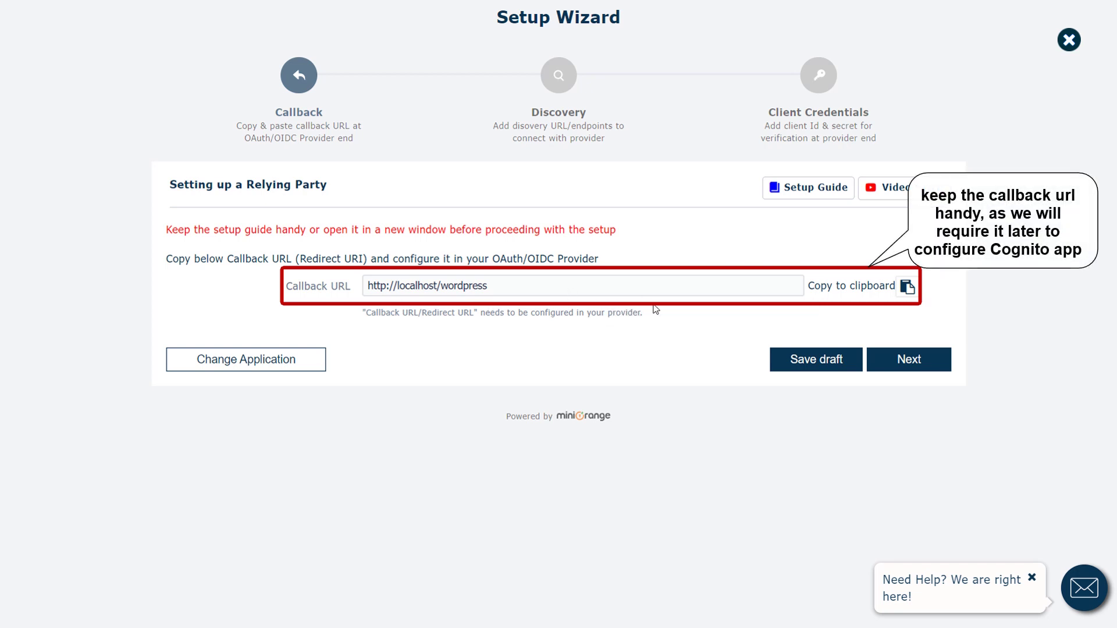
Advance the miniOrange wizard and sign in to the AWS console with the account password.
click(911, 360)
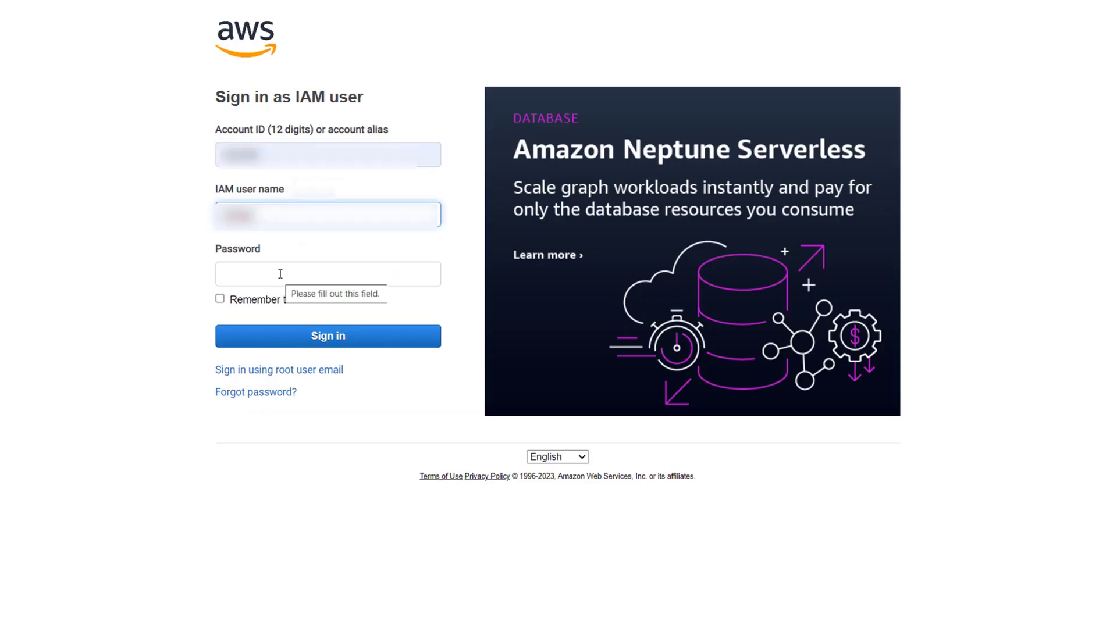
click(280, 274)
text(*********)
click(333, 341)
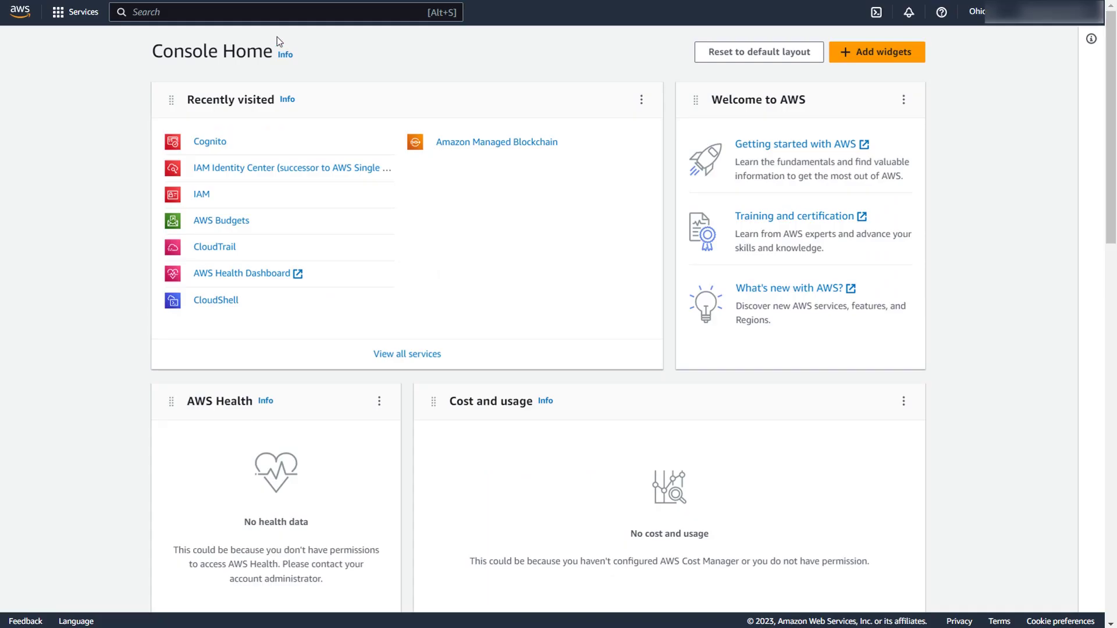
Find Cognito and start a new user pool with Email as the sign-in option.
click(276, 13)
text(cogni)
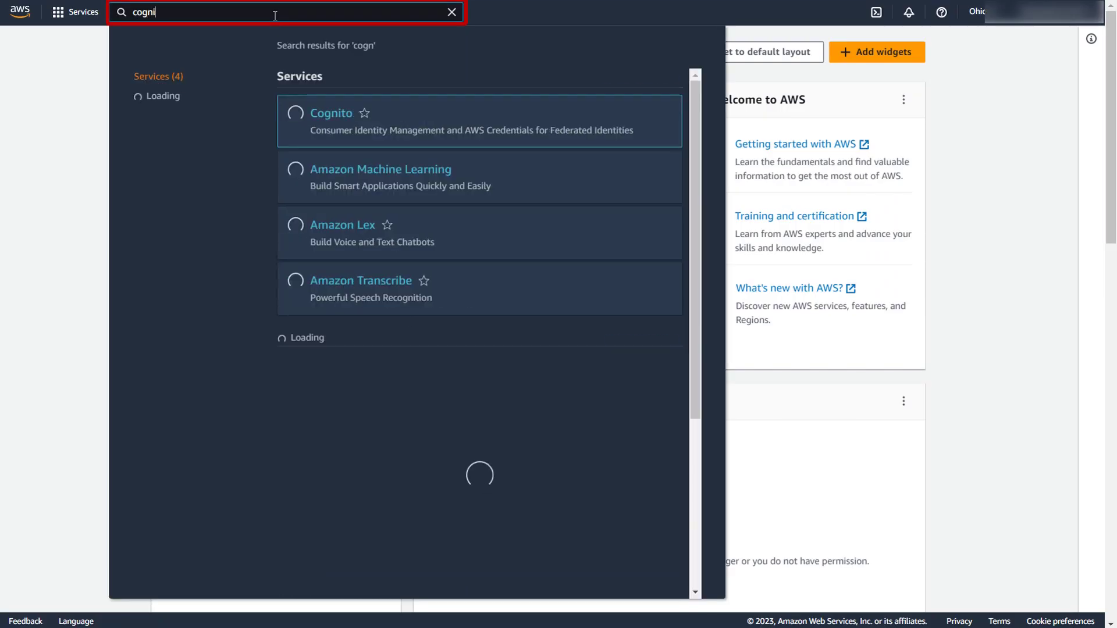
text(to)
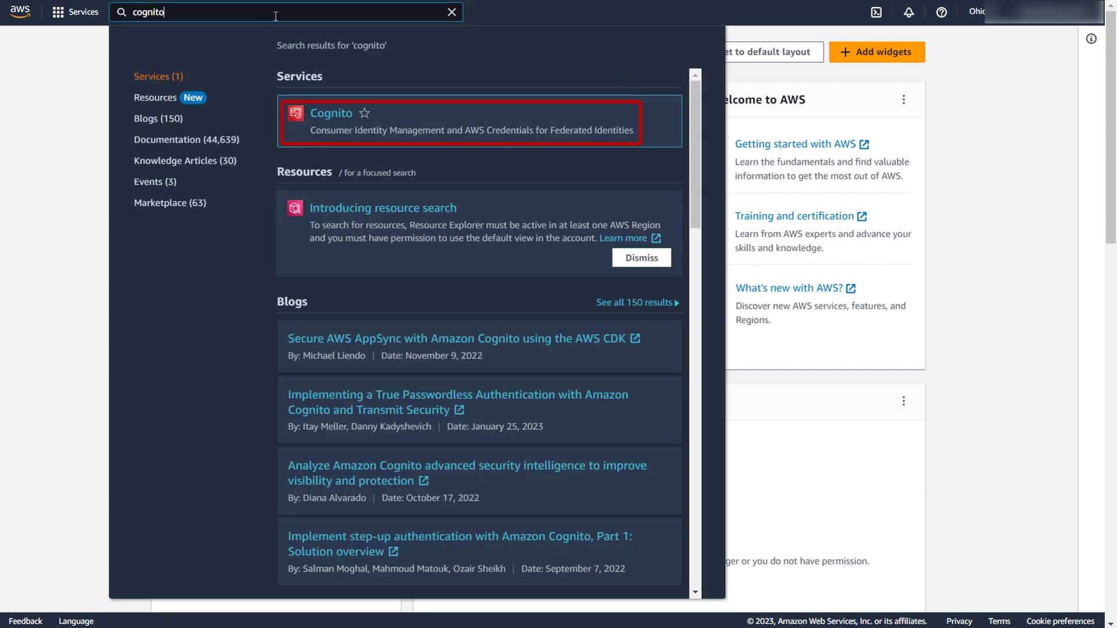
click(338, 114)
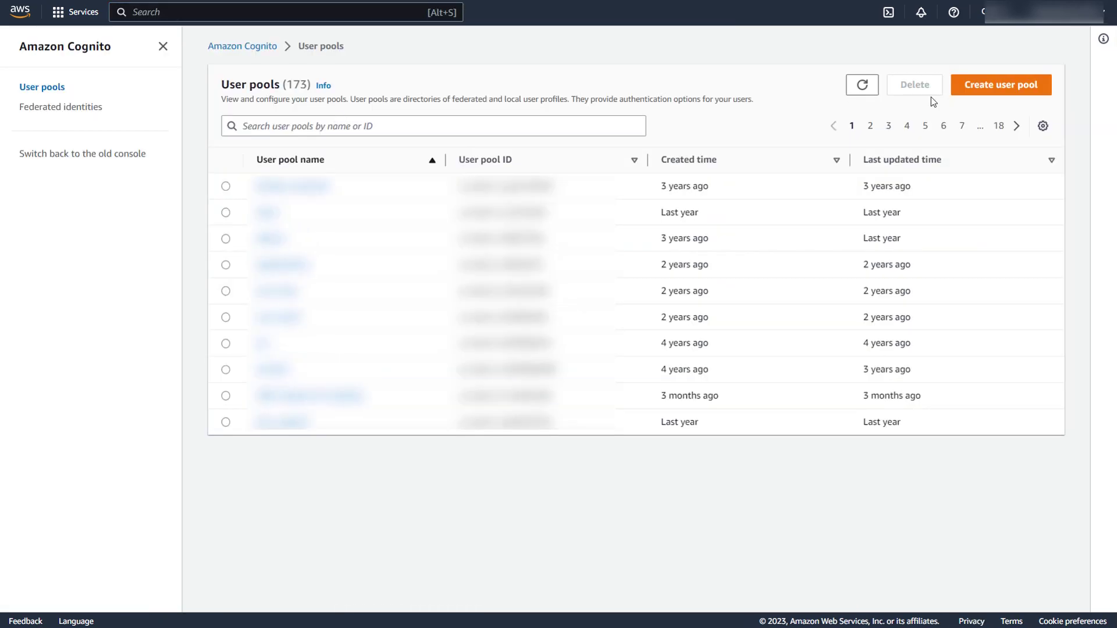
click(996, 86)
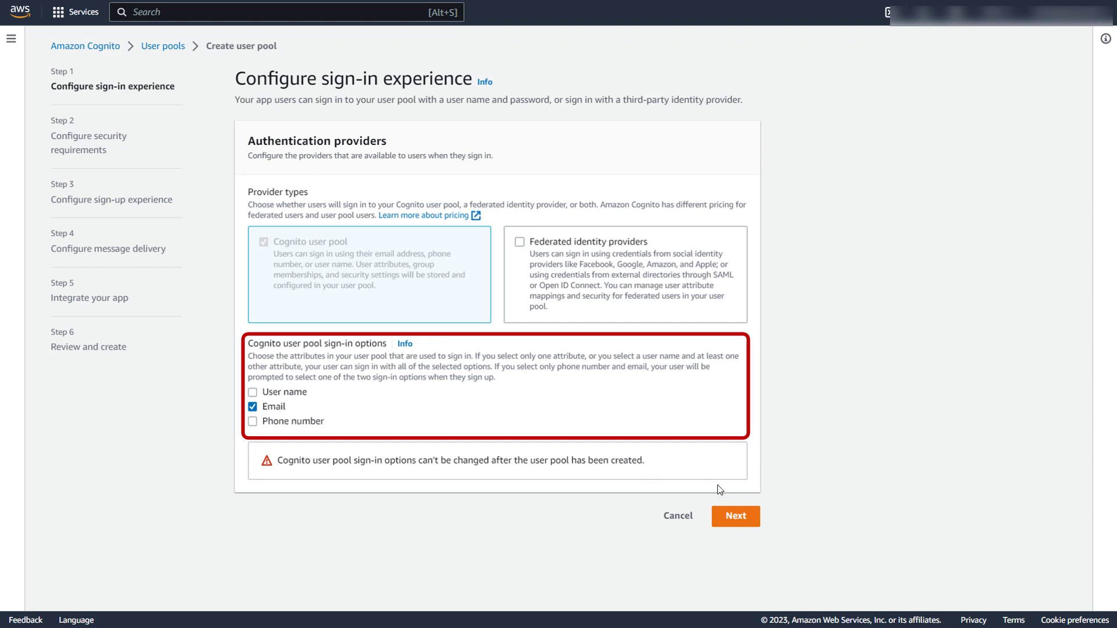
click(736, 517)
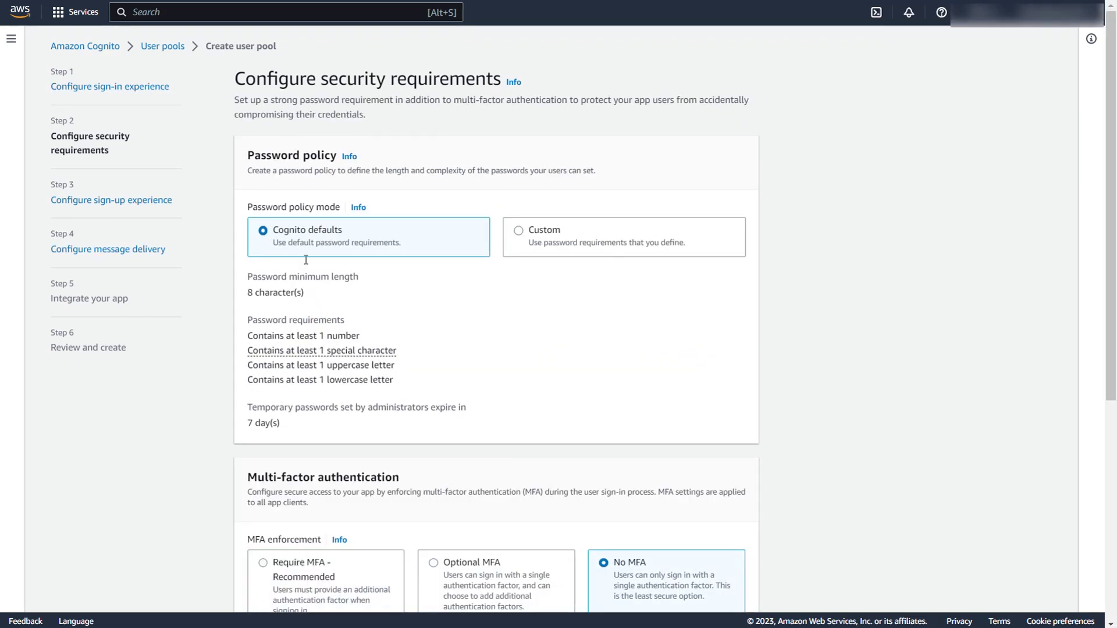
Keep the Cognito default password policy (8-character minimum), No MFA and email-only account recovery.
click(521, 230)
click(390, 302)
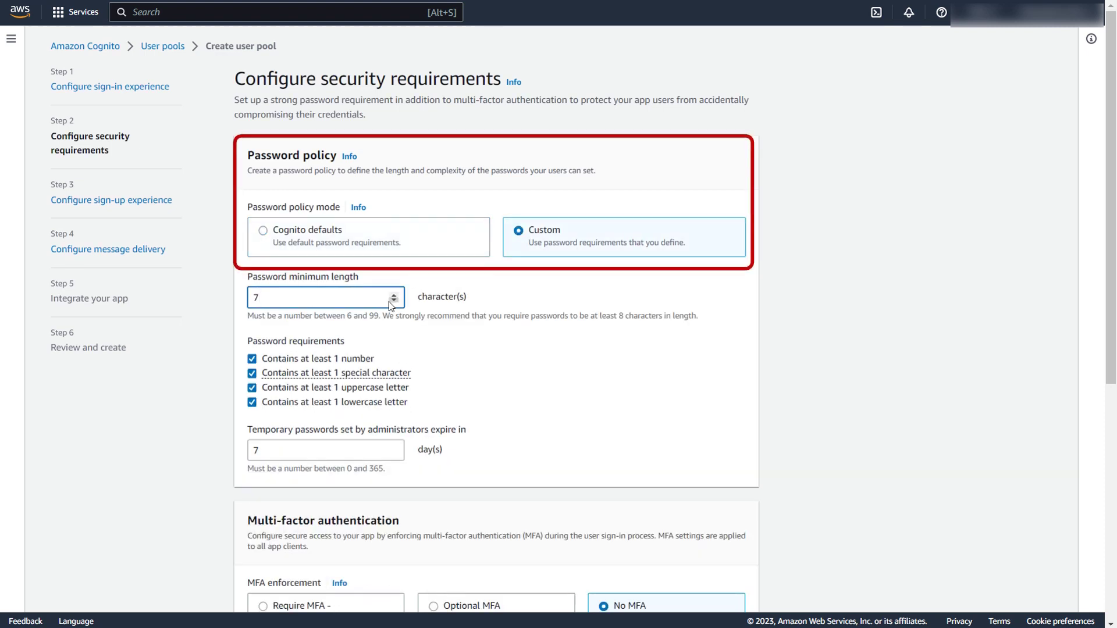
click(371, 458)
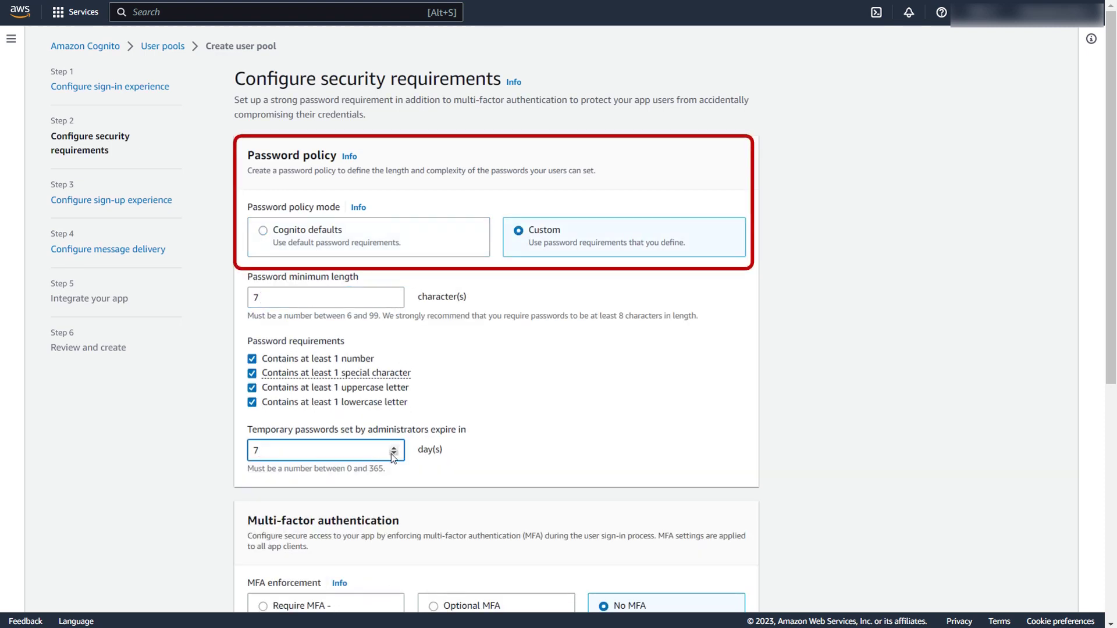
click(297, 234)
scroll(432, 331, down, 2)
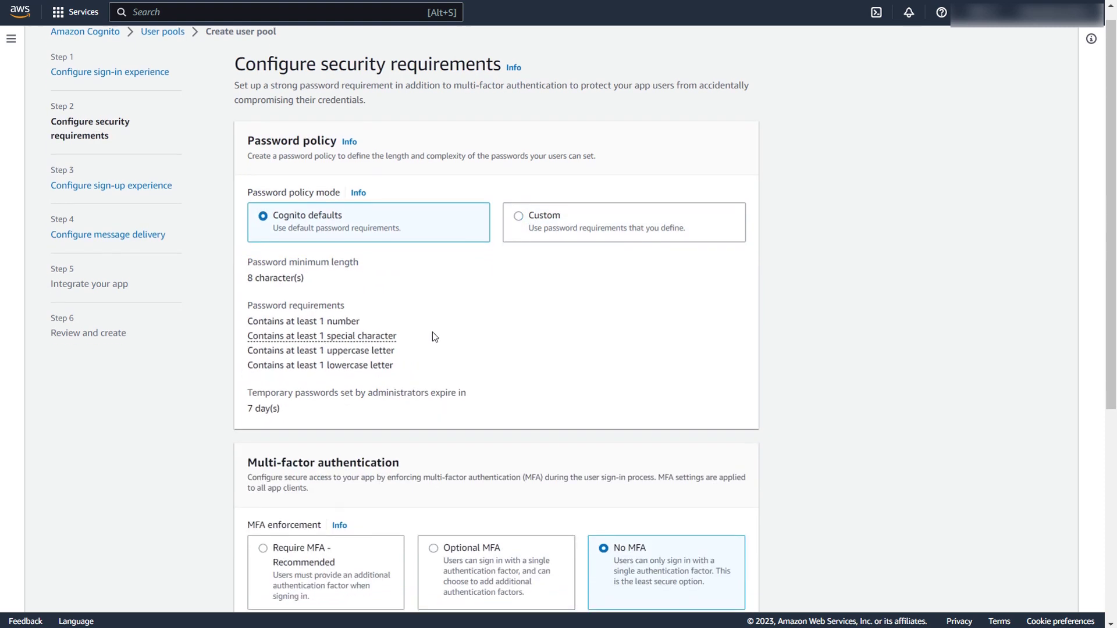
scroll(431, 332, down, 2)
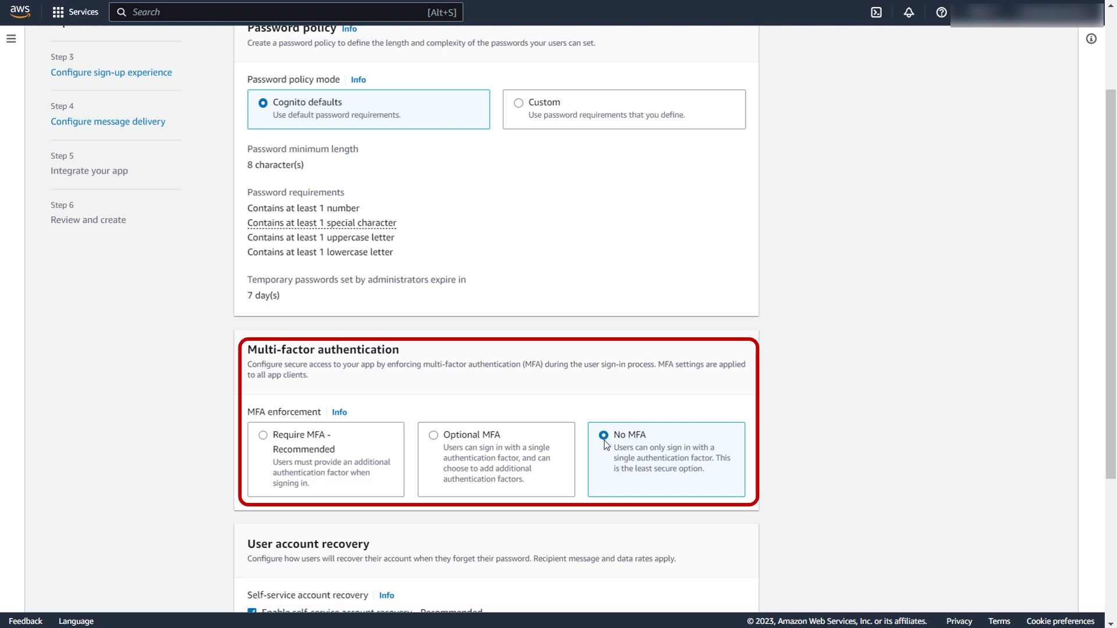
scroll(606, 446, down, 3)
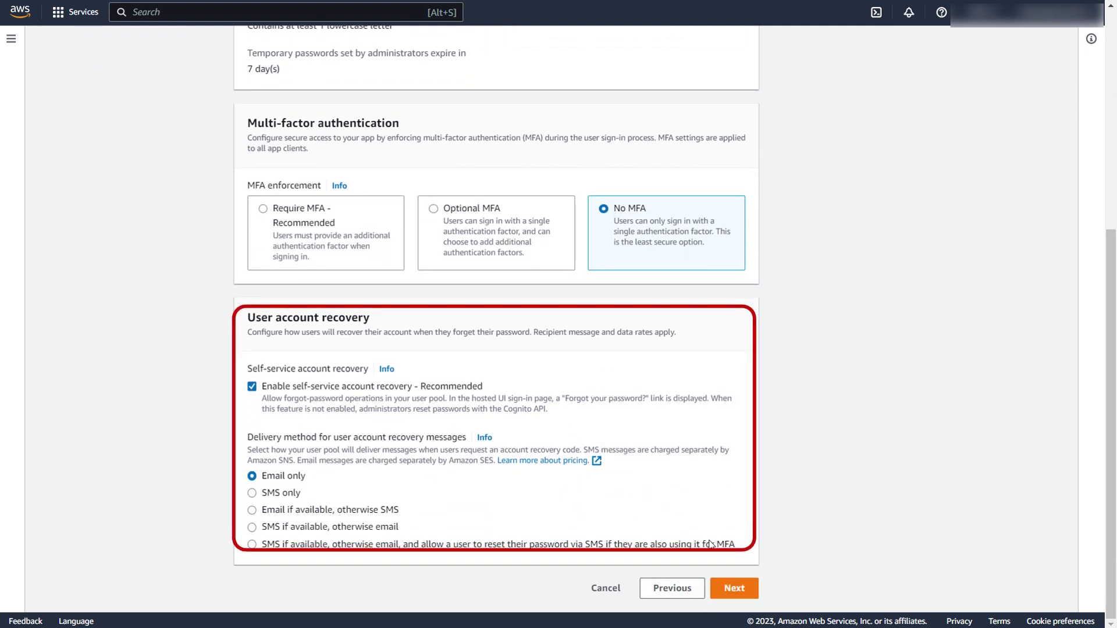
Add middle_name as a required attribute and send emails with Cognito's default sender.
click(747, 594)
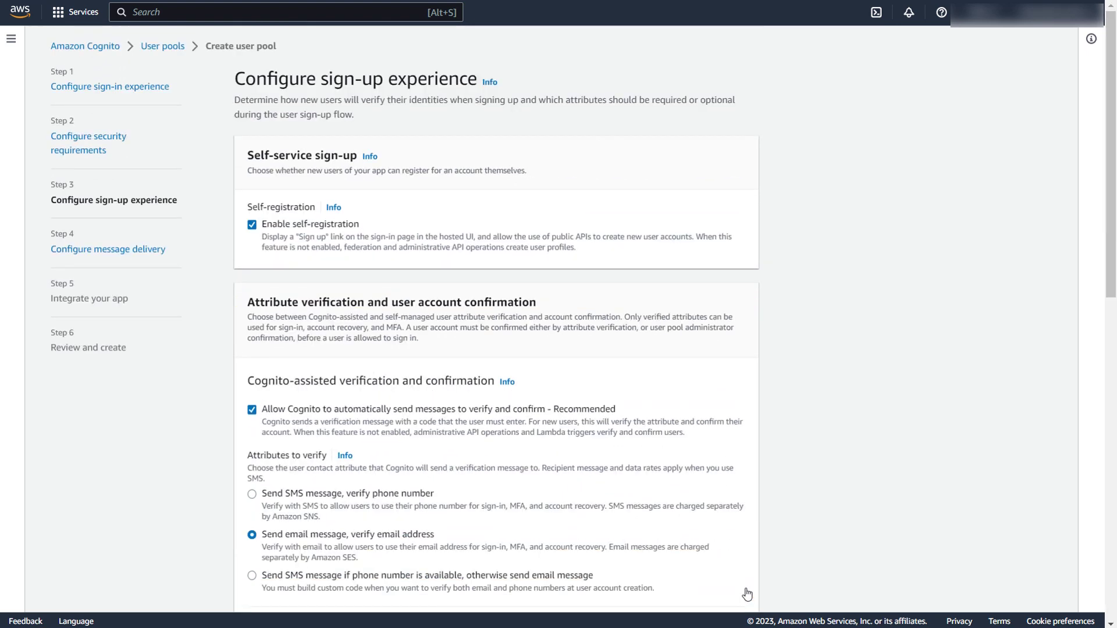
scroll(571, 462, down, 3)
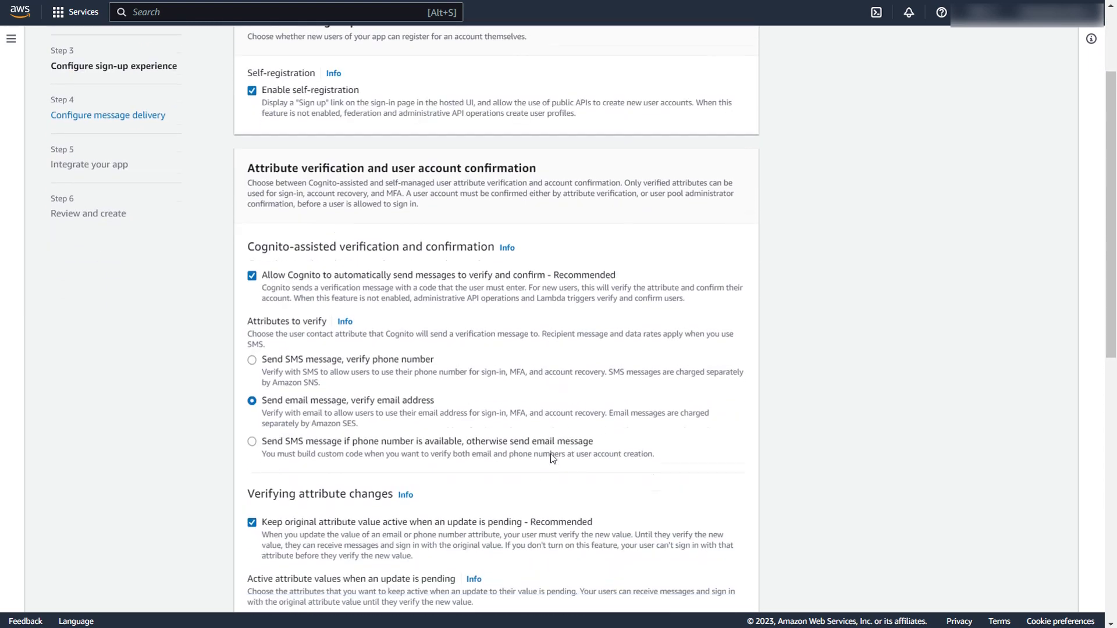
scroll(551, 455, down, 6)
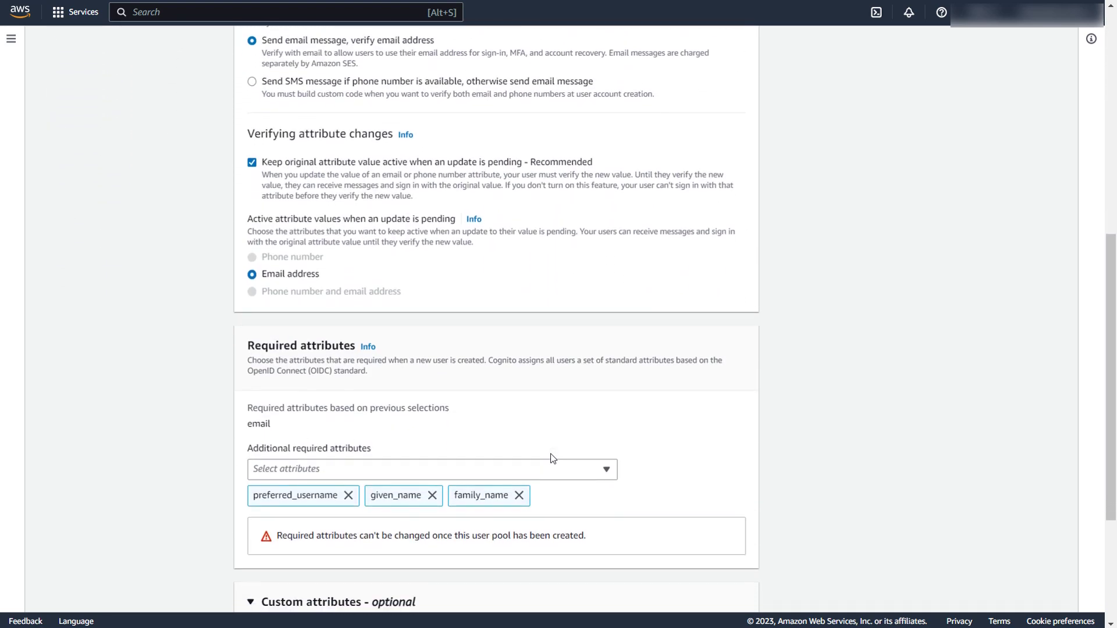
click(606, 469)
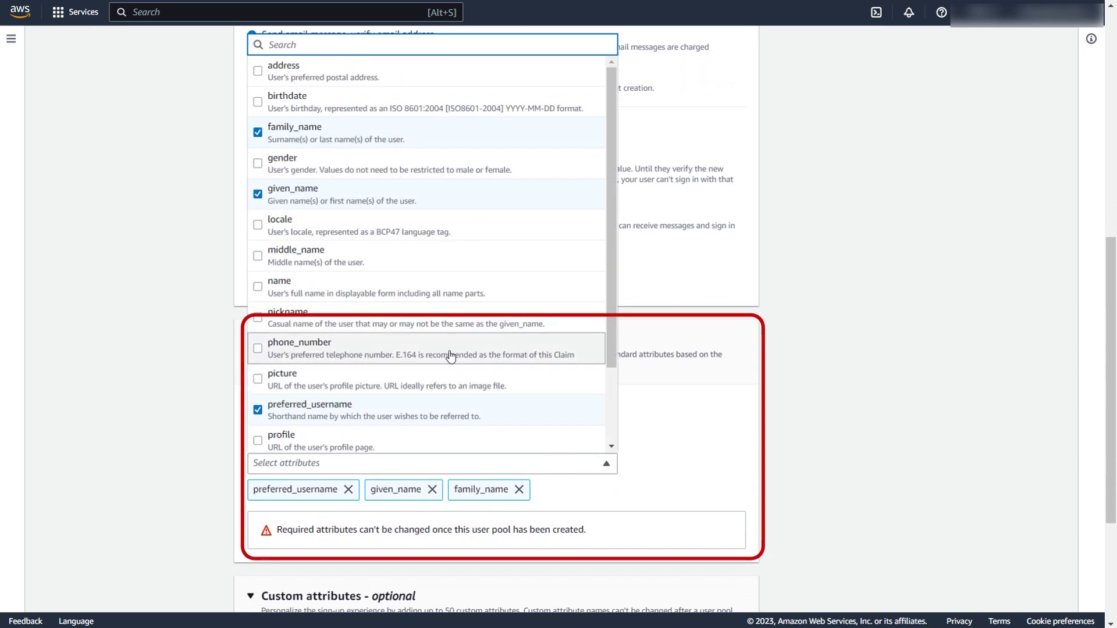
click(429, 259)
click(638, 453)
scroll(632, 473, down, 1)
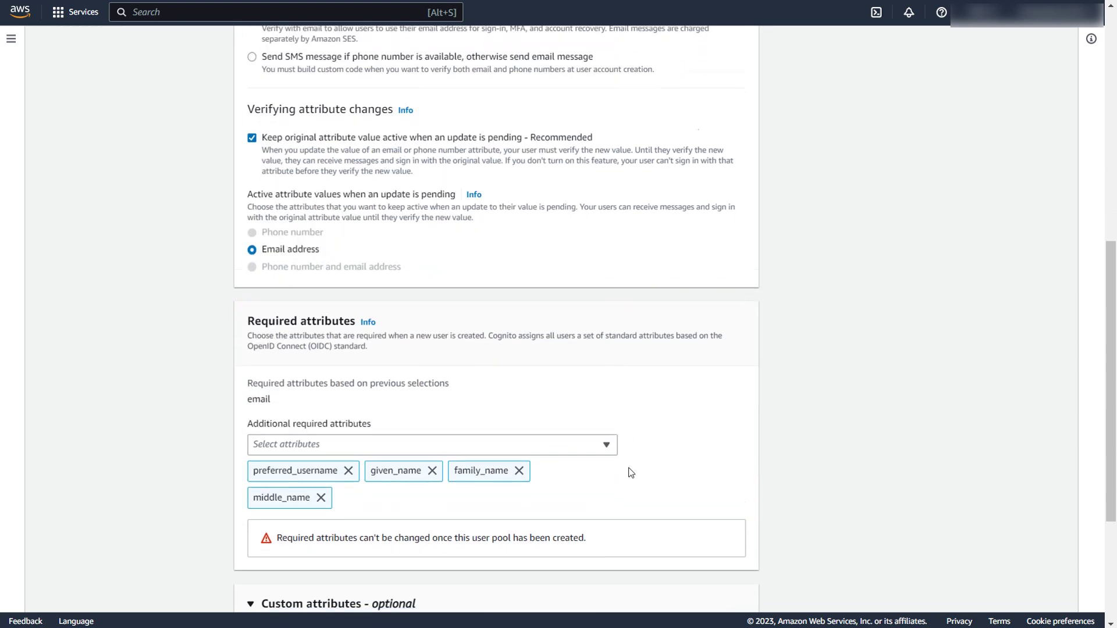
scroll(631, 472, down, 4)
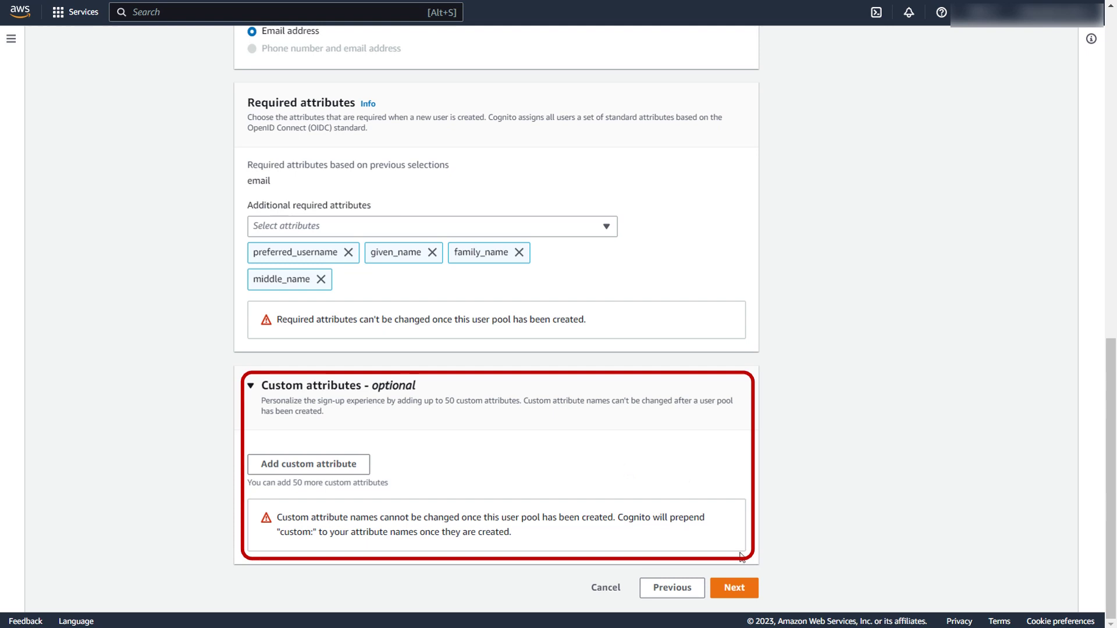
click(734, 588)
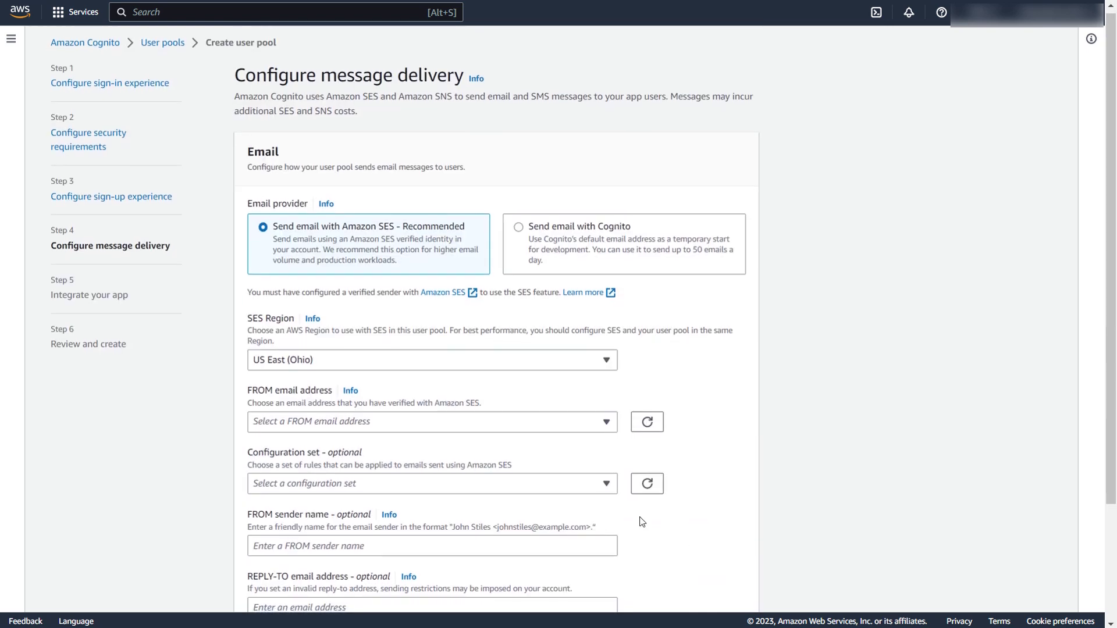
click(520, 227)
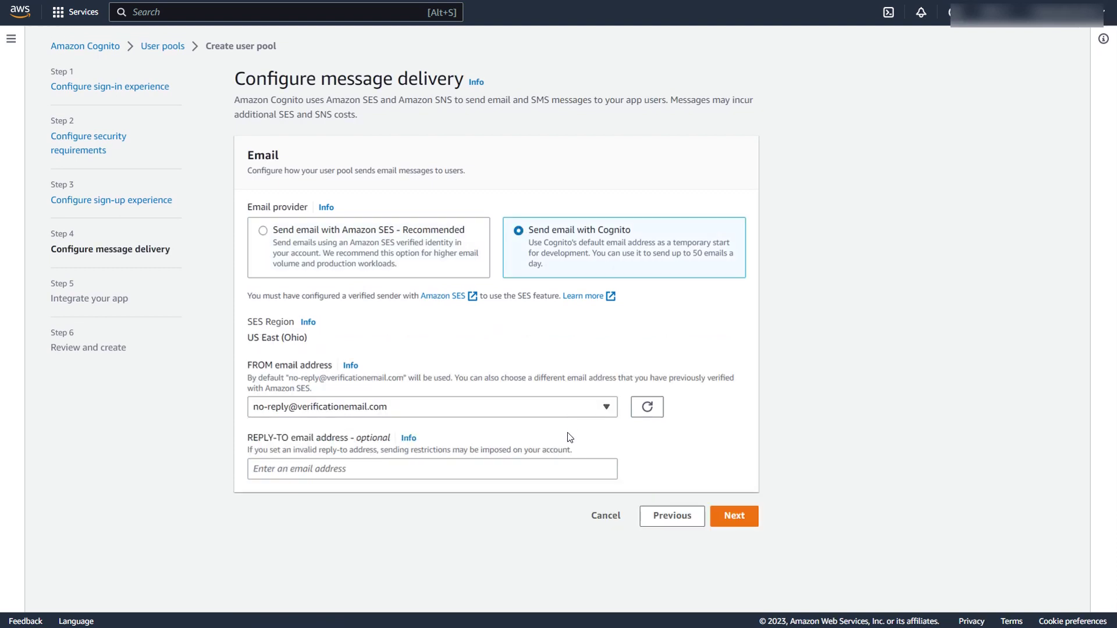
Name the user pool 'OAuth-client' and turn on the Cognito Hosted UI.
click(736, 517)
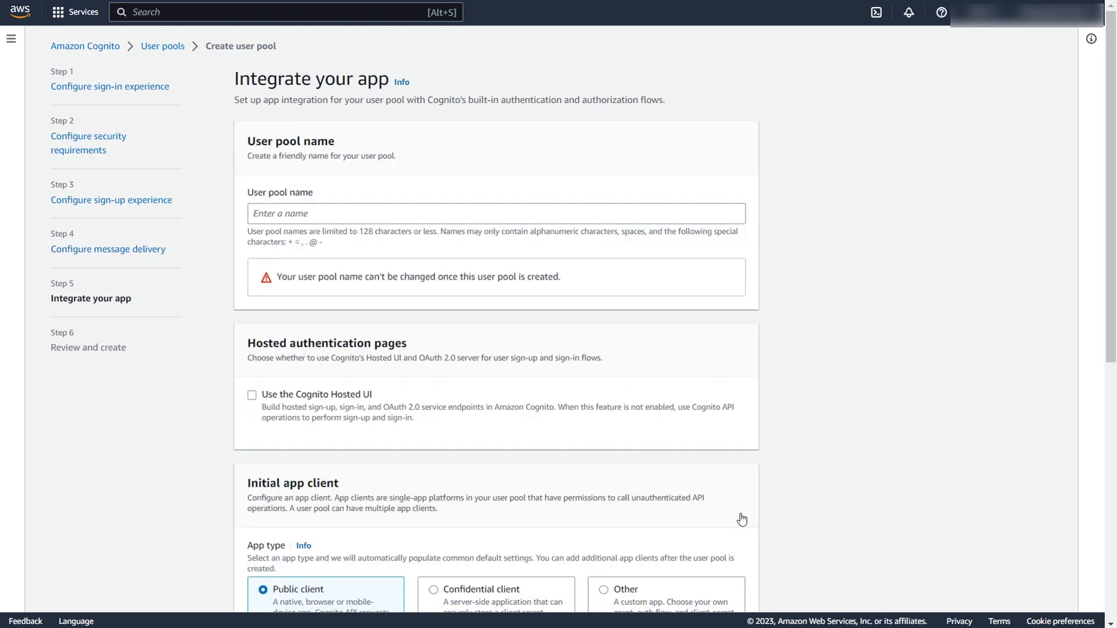
click(315, 217)
scroll(327, 224, down, 1)
text(OAuth-cl)
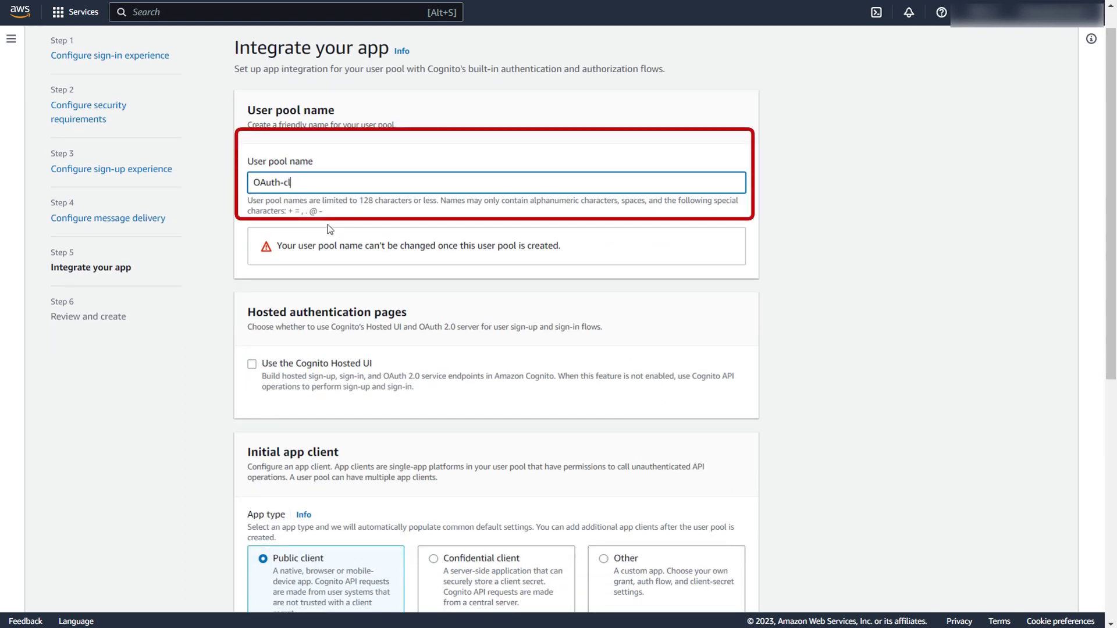
text(ient)
scroll(269, 304, down, 2)
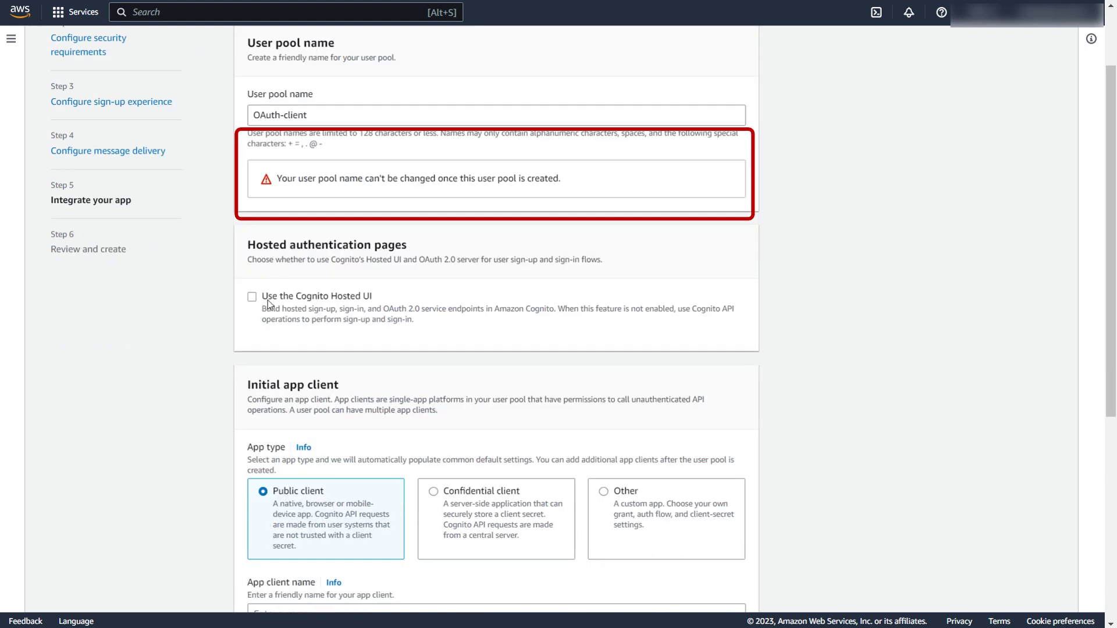
click(252, 297)
scroll(391, 343, down, 1)
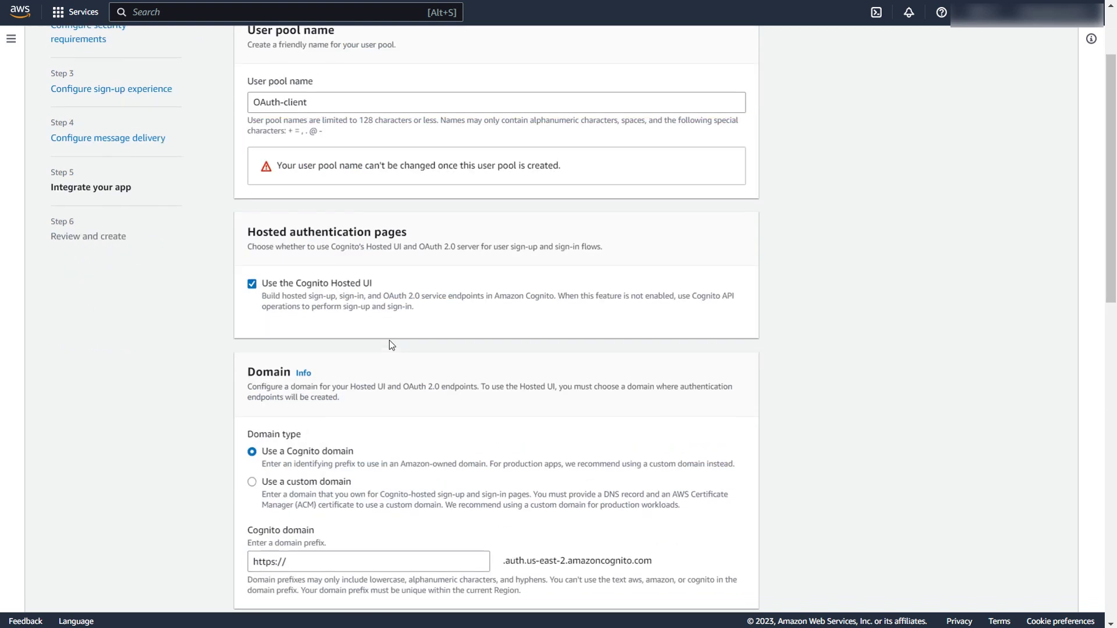
scroll(390, 344, down, 2)
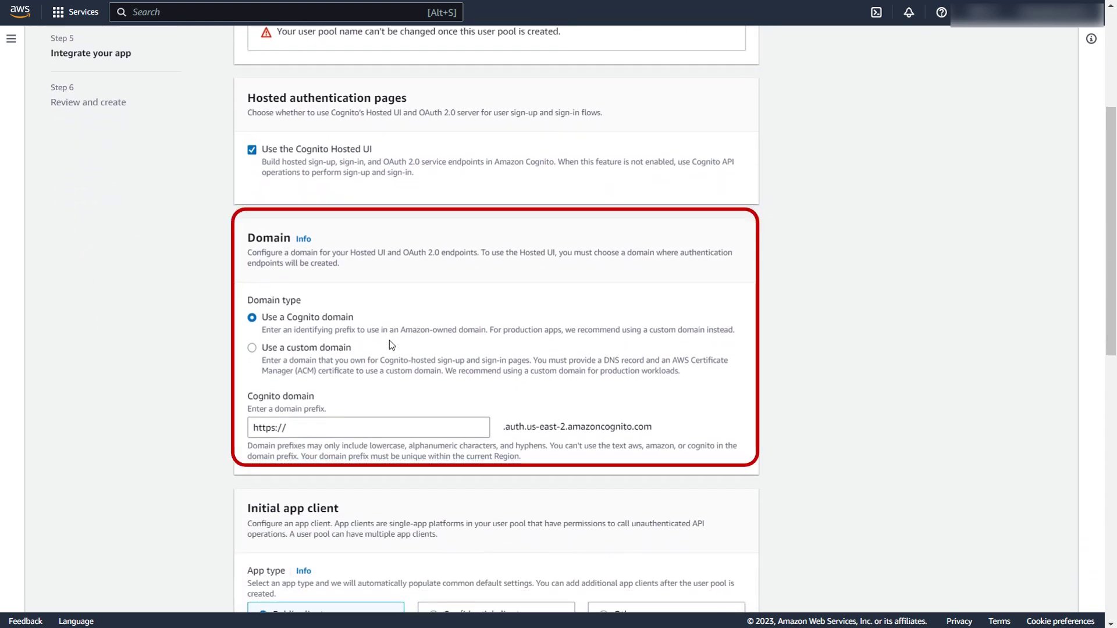
scroll(389, 343, down, 1)
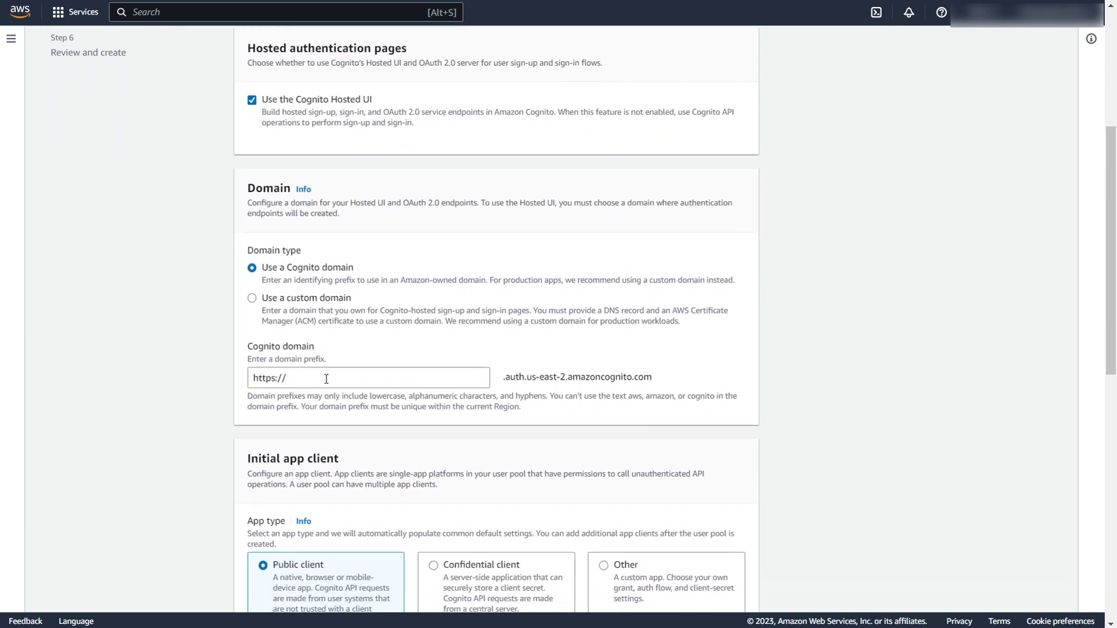
Set the Cognito domain prefix to 'my-sso-app'.
click(298, 379)
text(m)
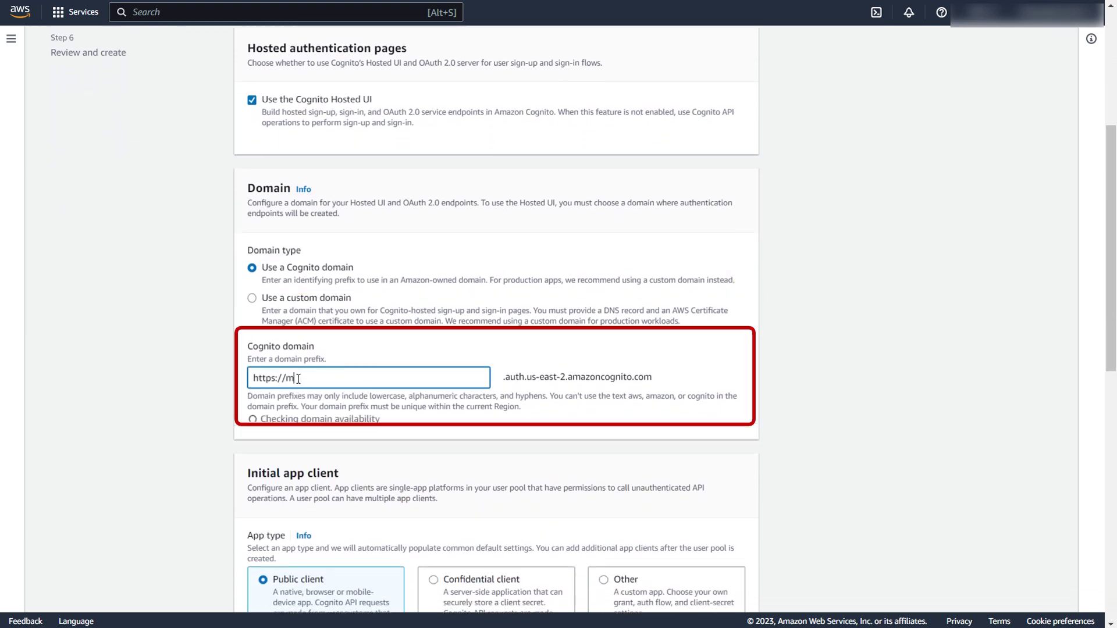
text(y-ss)
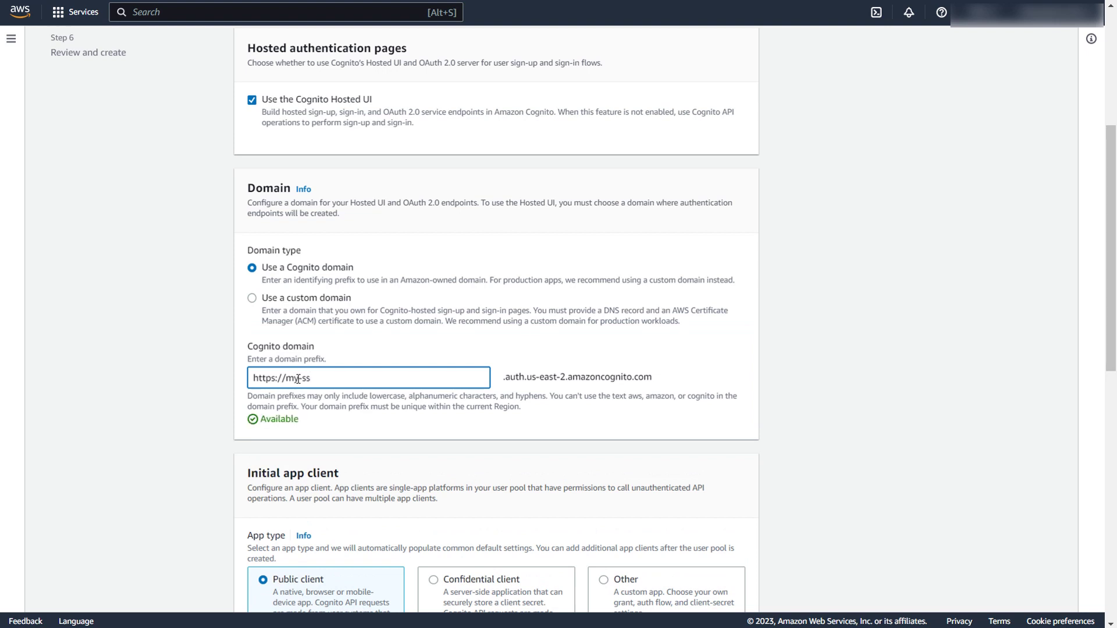
text(o-app)
scroll(298, 379, down, 4)
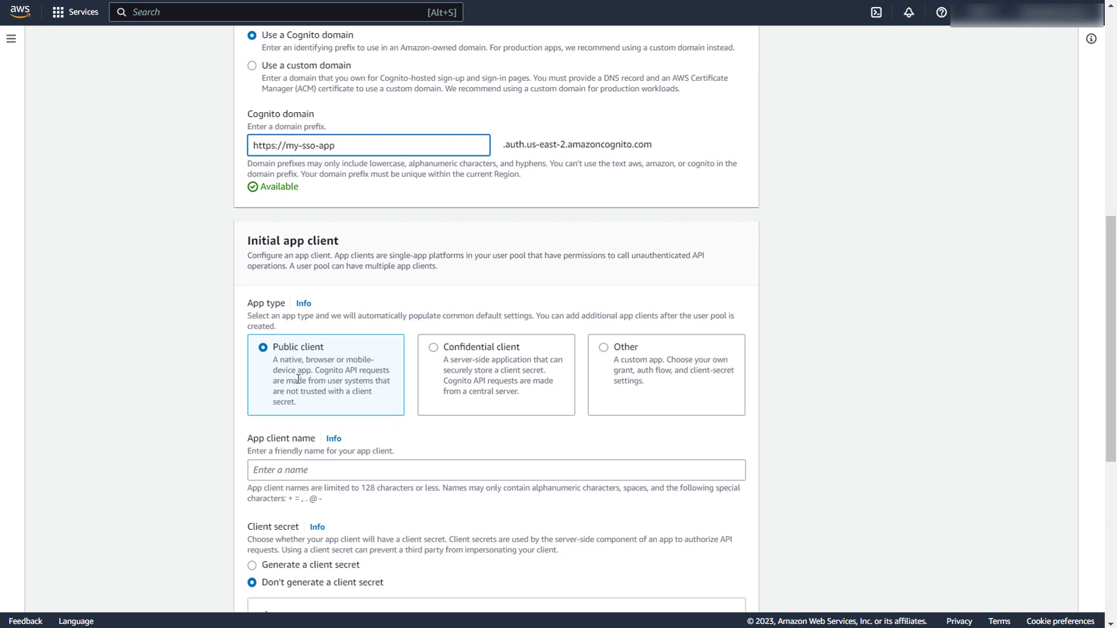
scroll(298, 378, down, 1)
Name the app client 'OAuth-App' and have it generate a client secret.
click(376, 399)
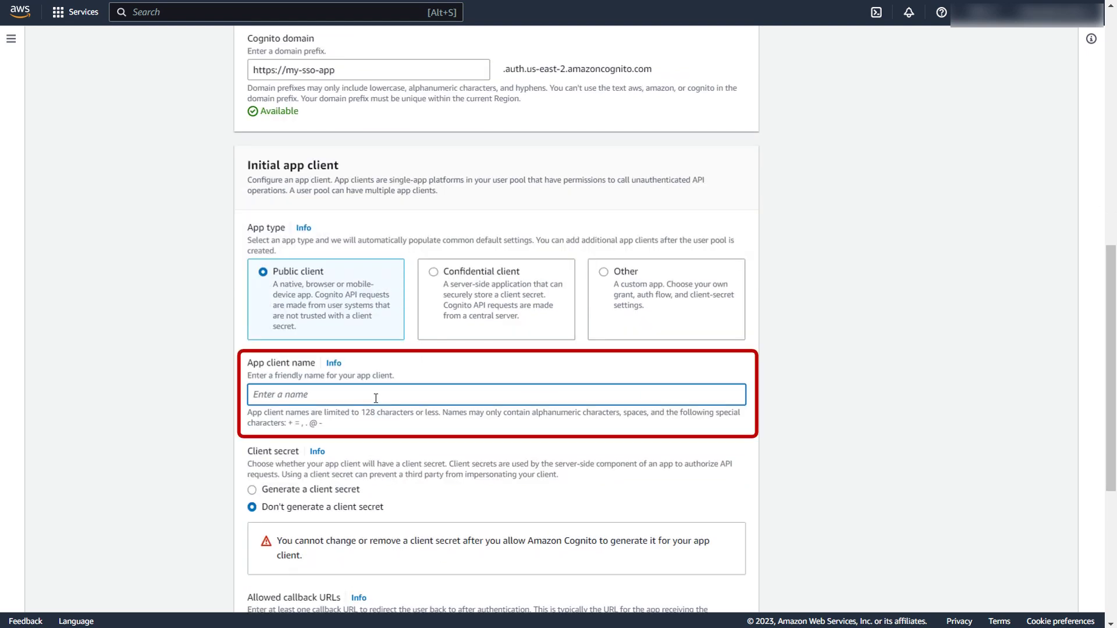
text(OAuth-App)
scroll(376, 398, down, 2)
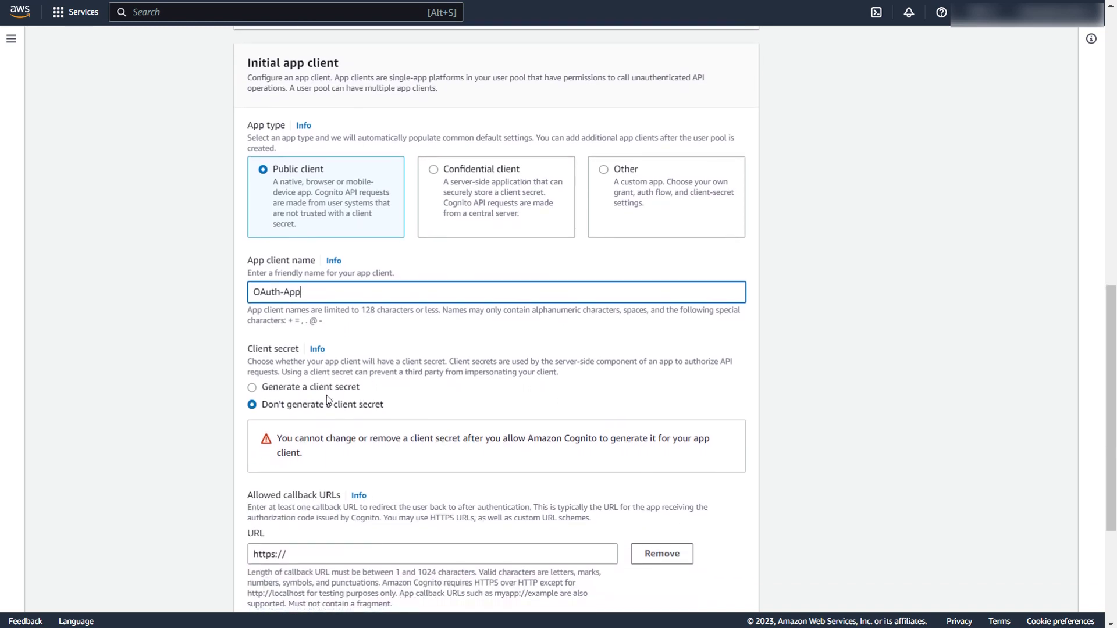
click(256, 390)
scroll(372, 426, down, 1)
scroll(372, 426, down, 2)
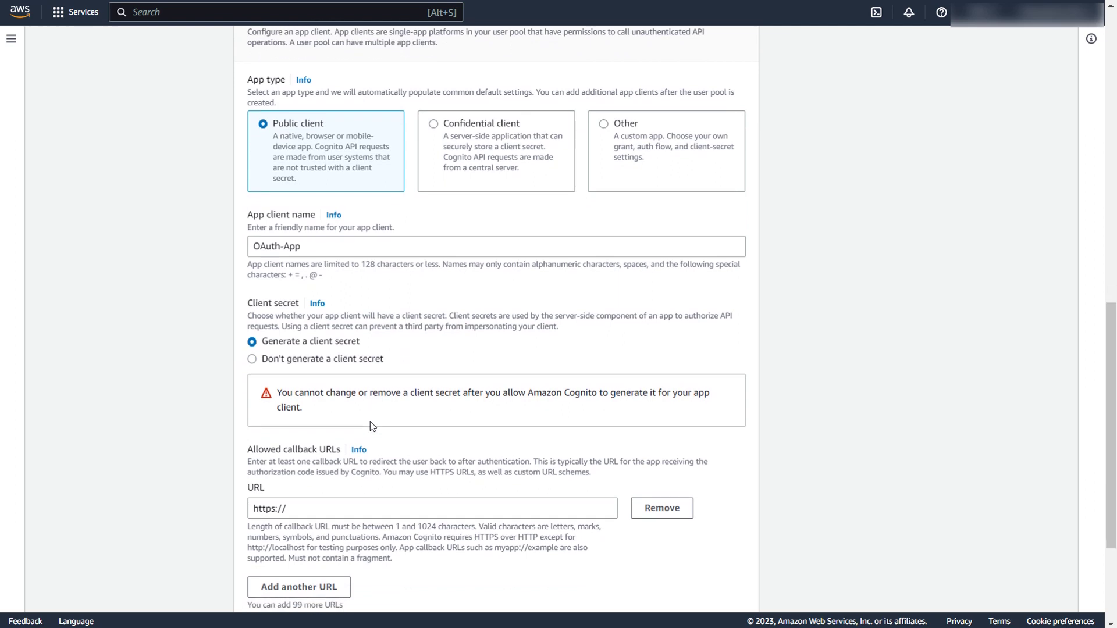
scroll(372, 426, down, 3)
click(309, 399)
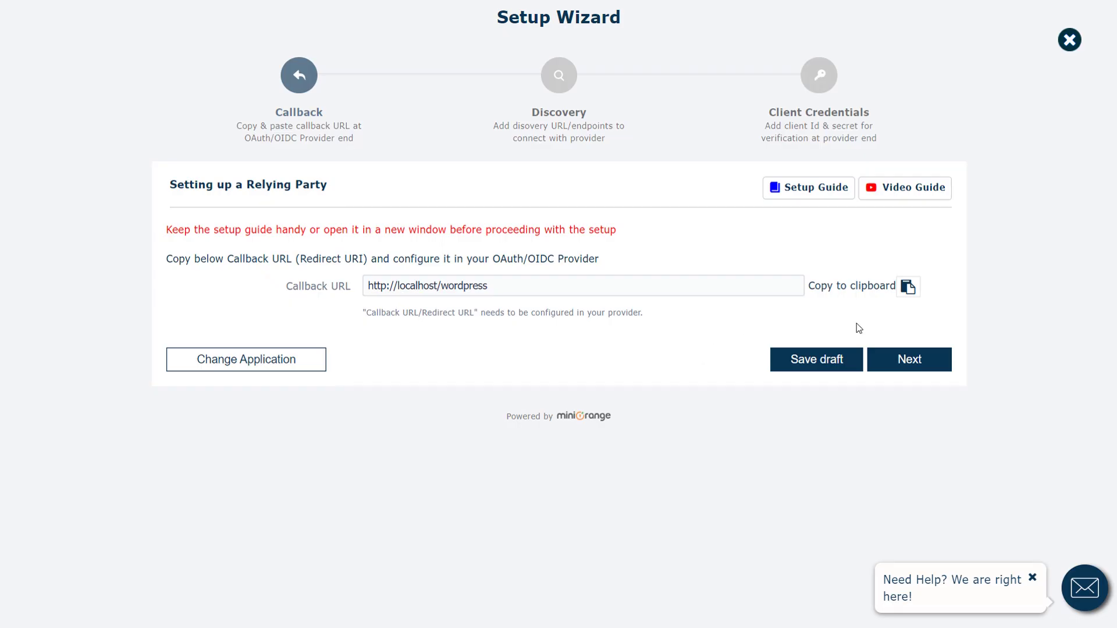
click(908, 287)
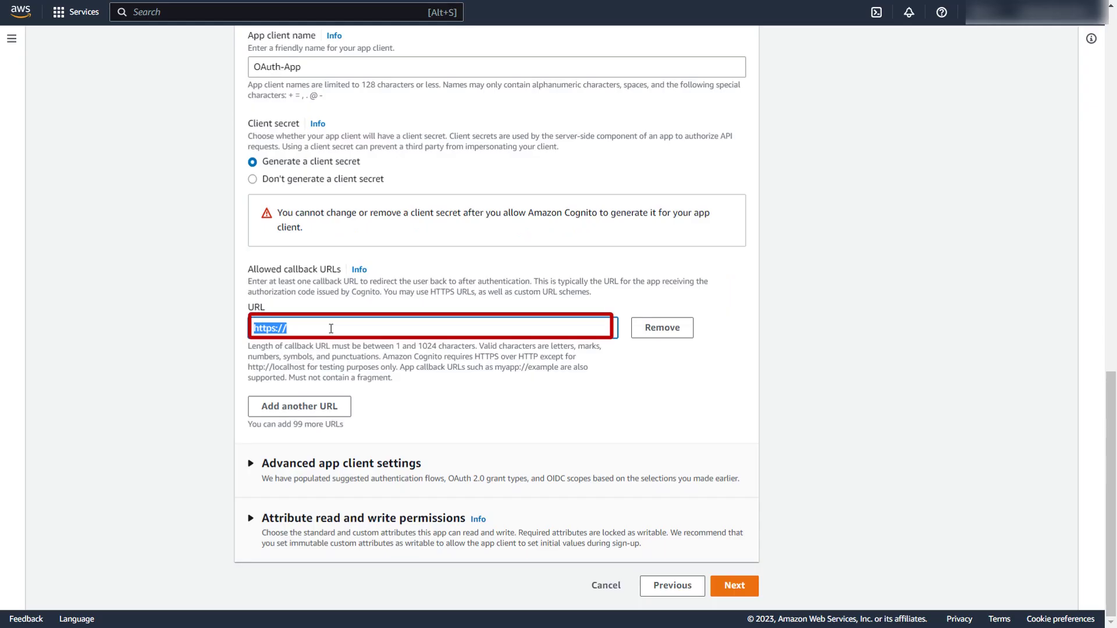
key(ctrl+v)
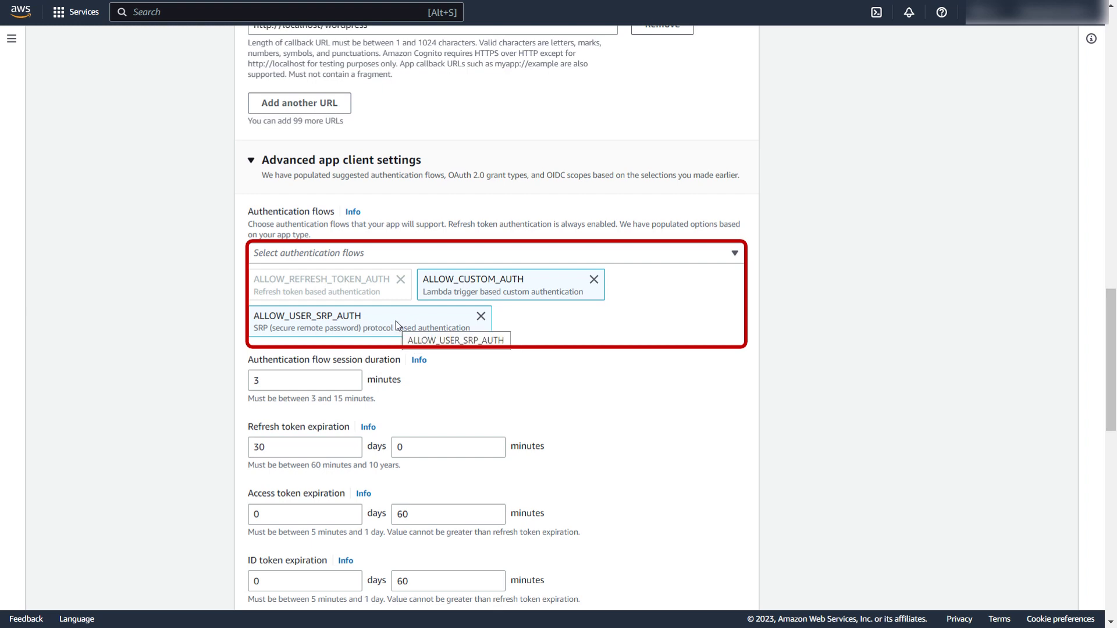
Keep OpenID, Phone and Email as the app client's OpenID Connect scopes and proceed to review.
click(523, 259)
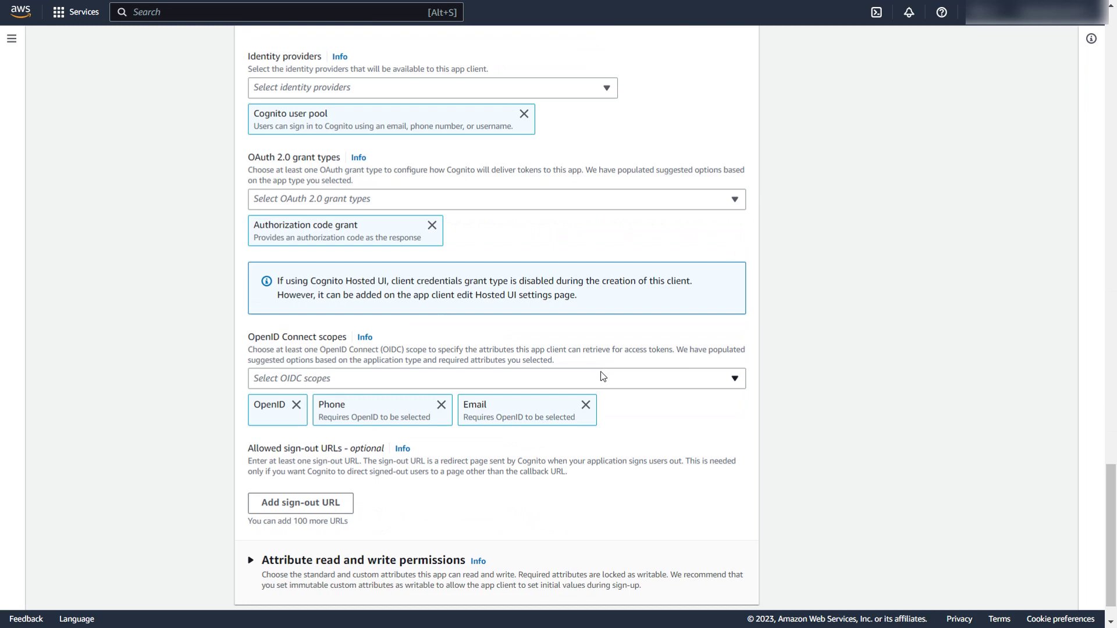
click(602, 376)
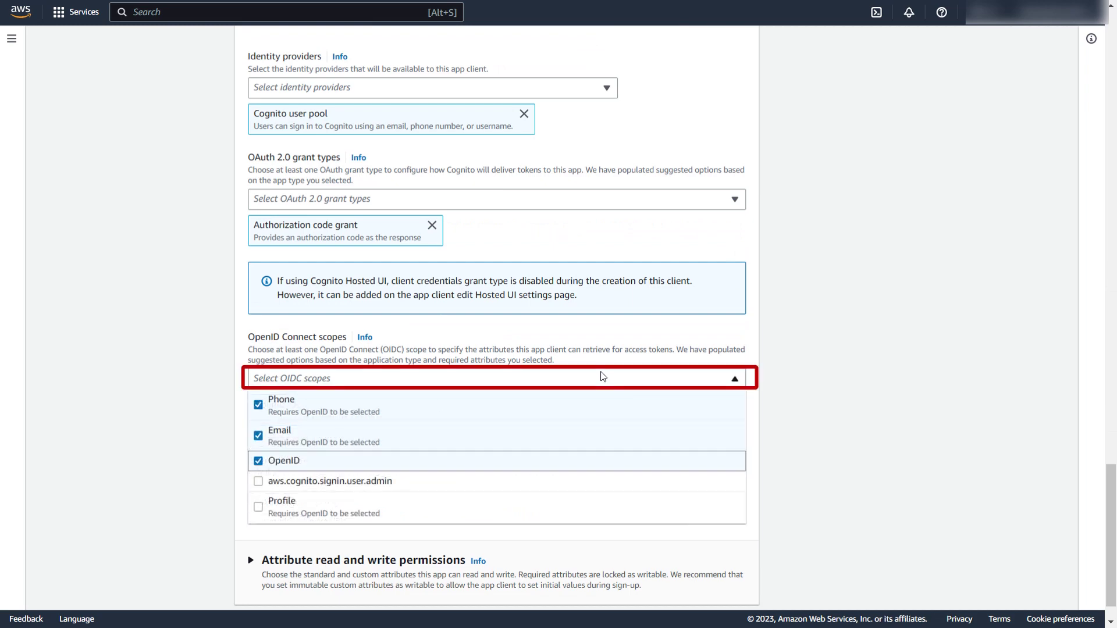
click(603, 377)
scroll(602, 377, down, 1)
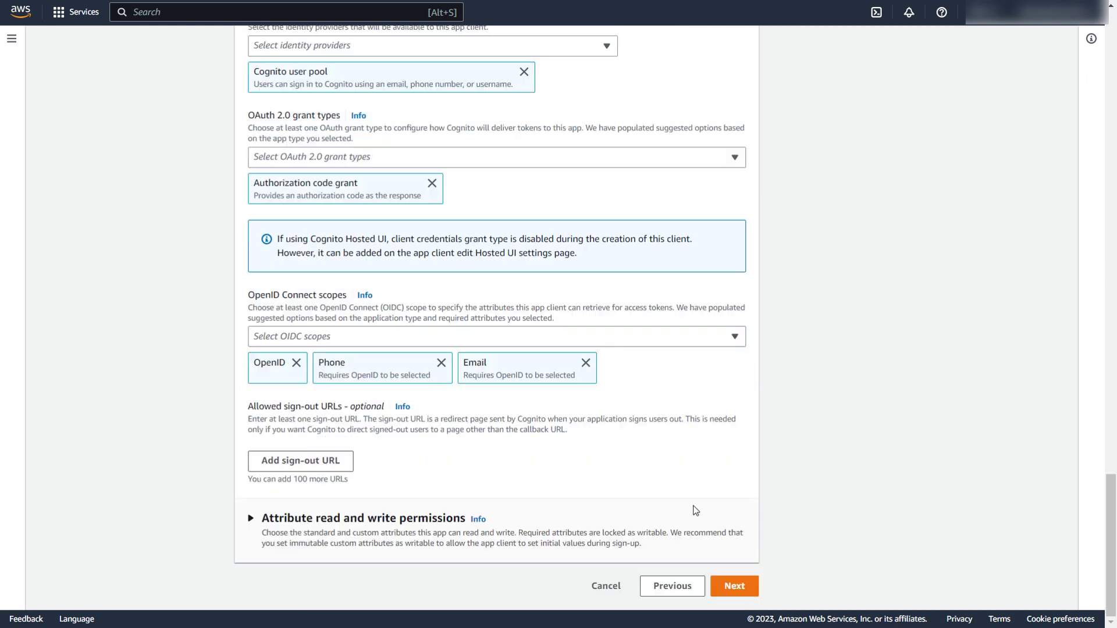
click(726, 588)
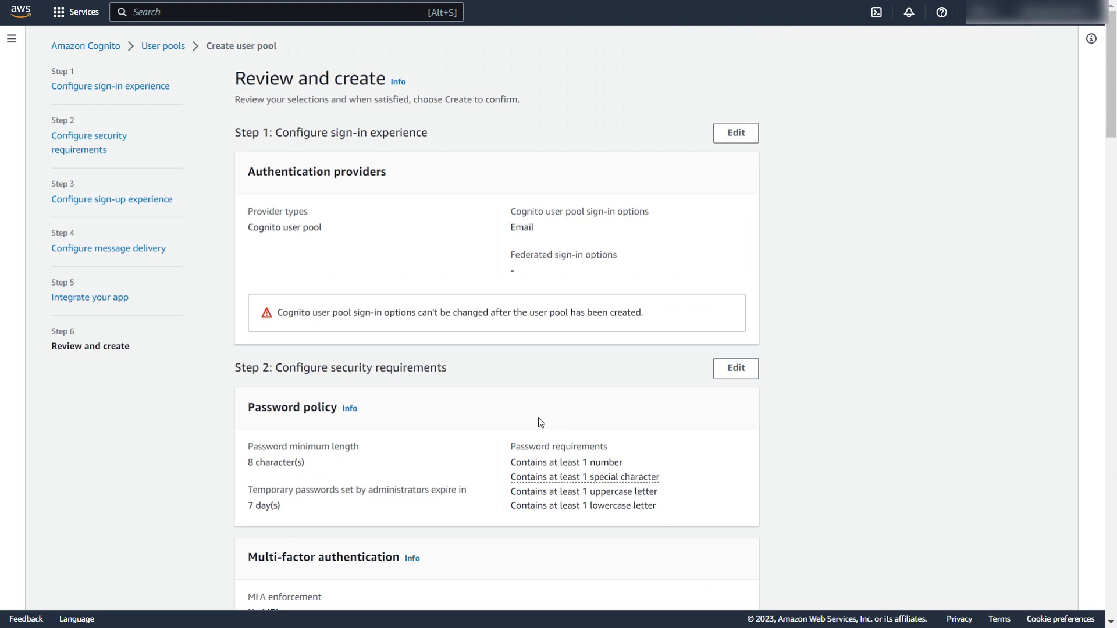
Review the OAuth-client settings and create the user pool.
scroll(539, 423, down, 10)
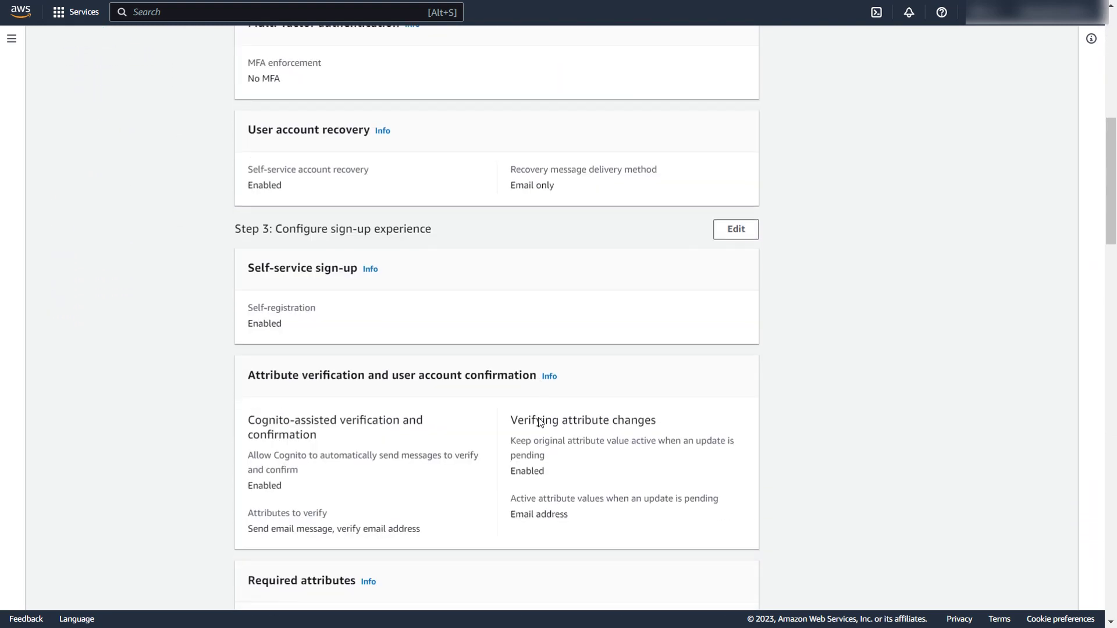
scroll(541, 423, down, 15)
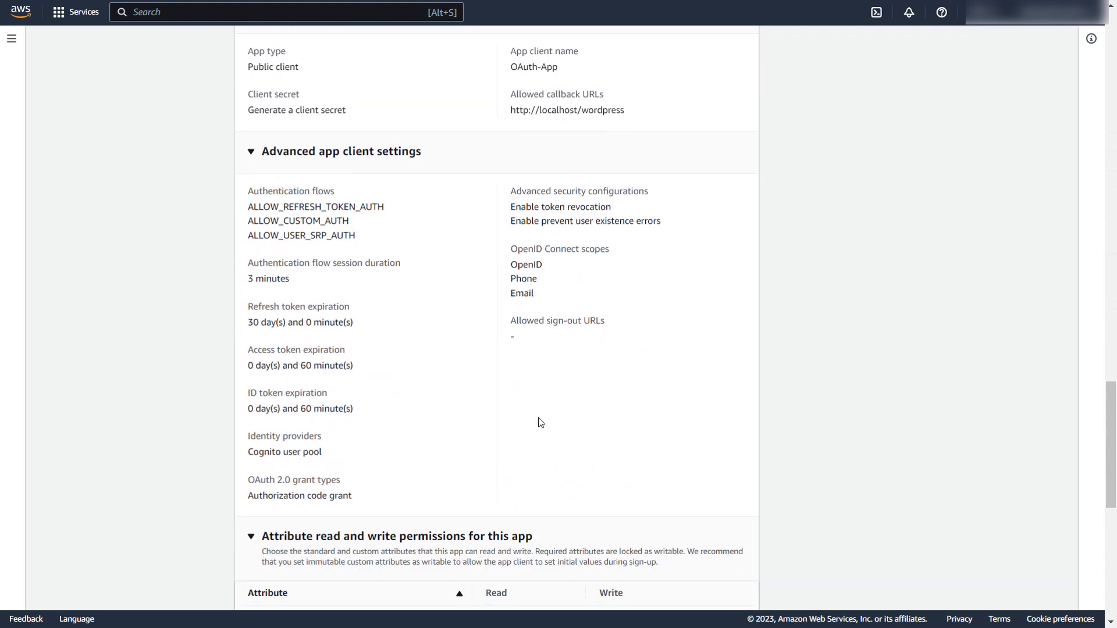
scroll(540, 423, down, 8)
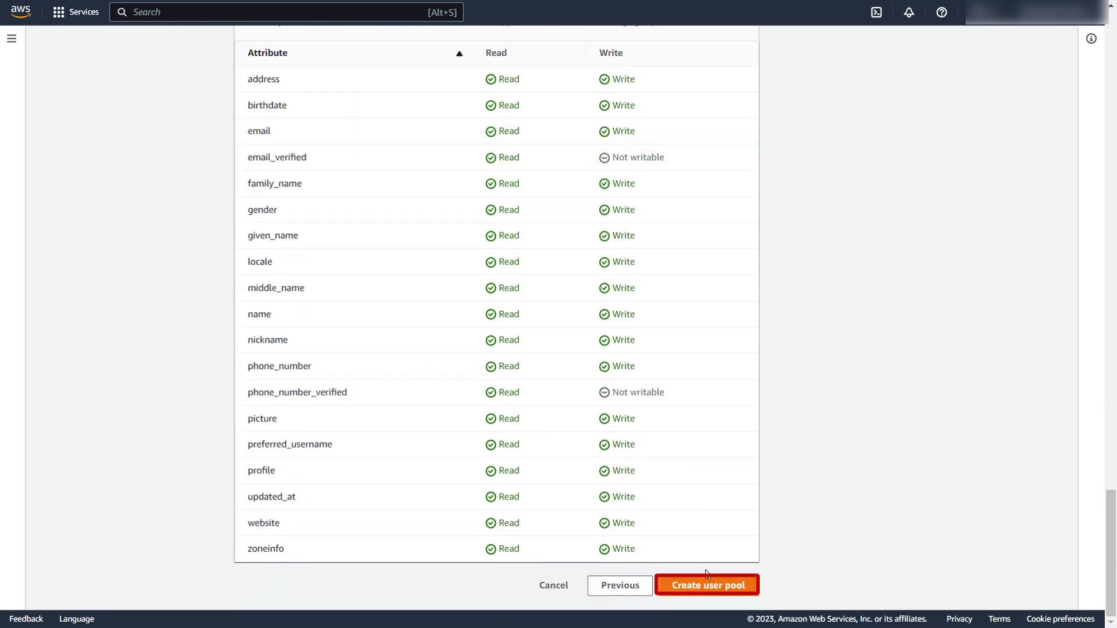
click(716, 585)
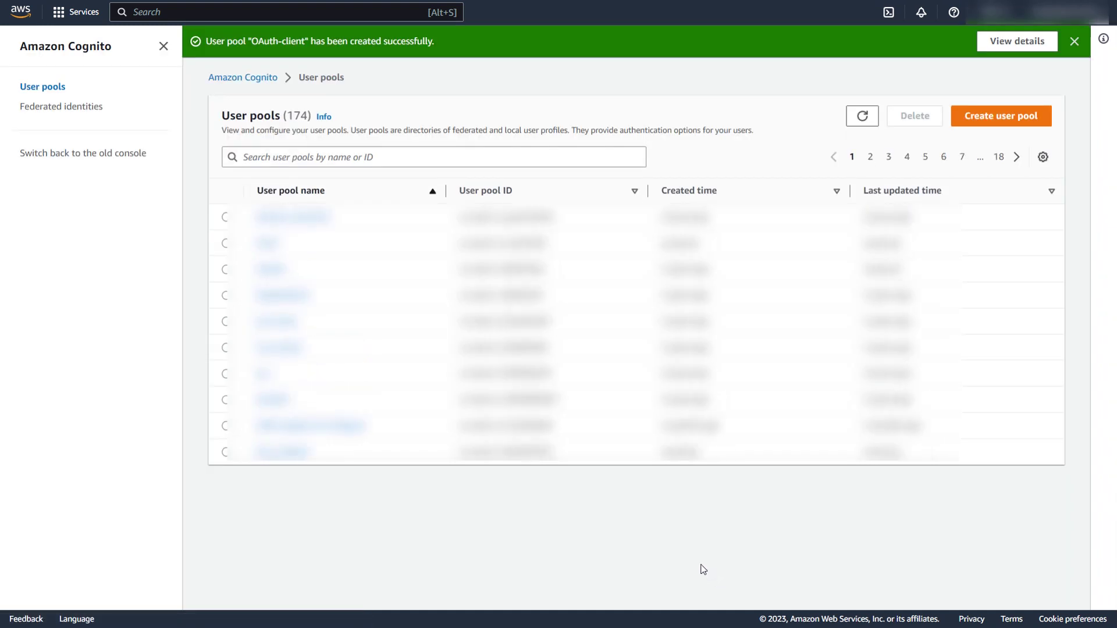
Search for 'OAuth-C' and open the OAuth-client user pool.
click(302, 162)
text(OAuth-C)
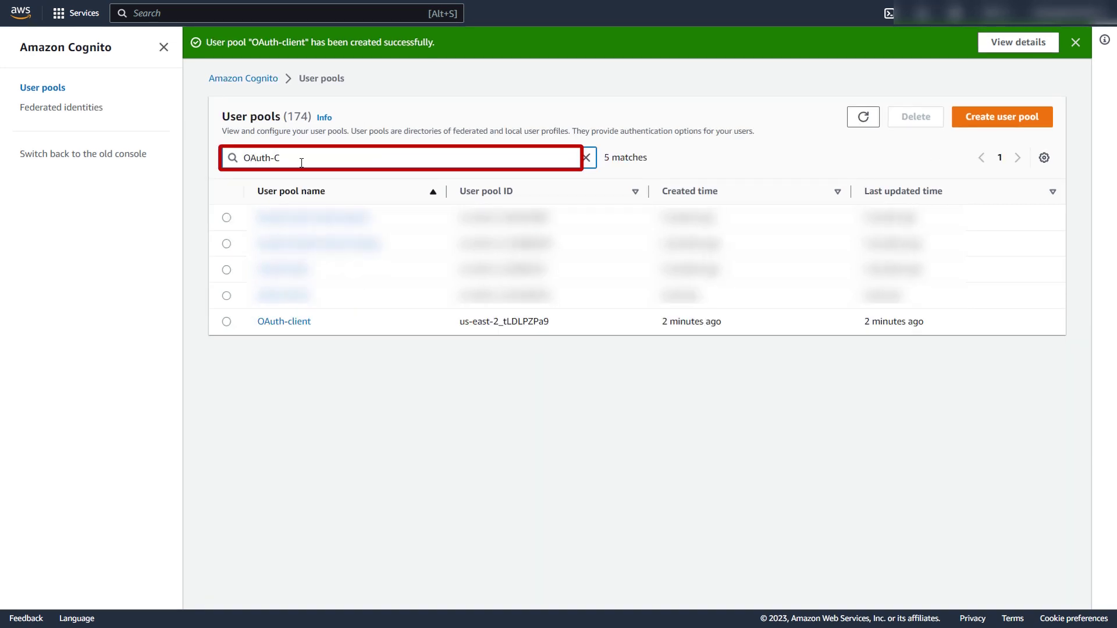
click(291, 324)
scroll(328, 325, down, 3)
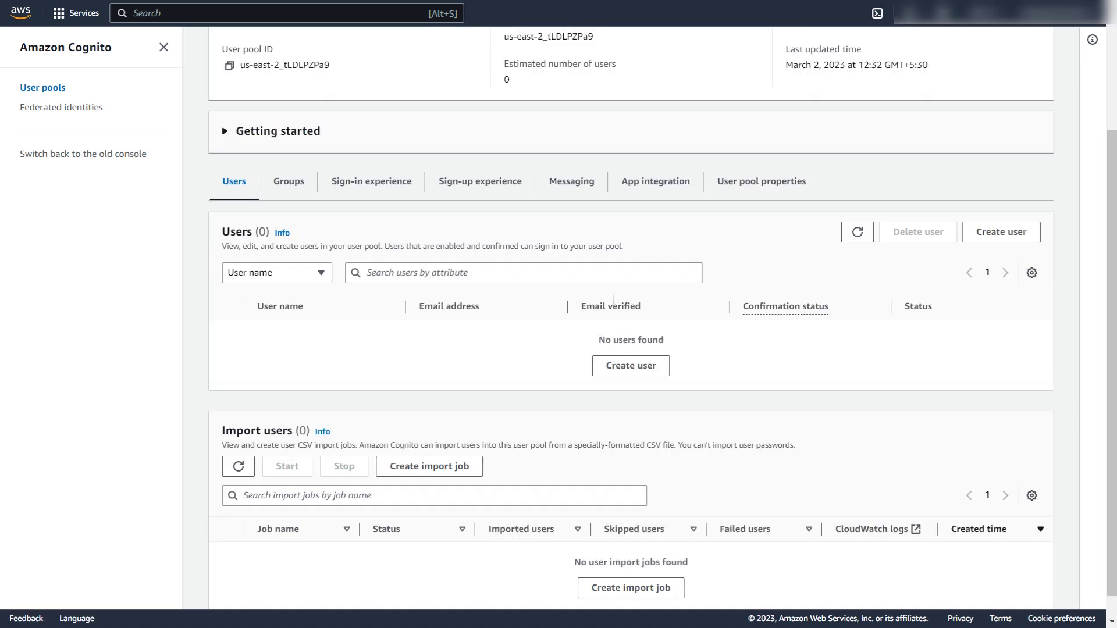
Create a user with the user's e-mail address and a temporary password.
click(1001, 232)
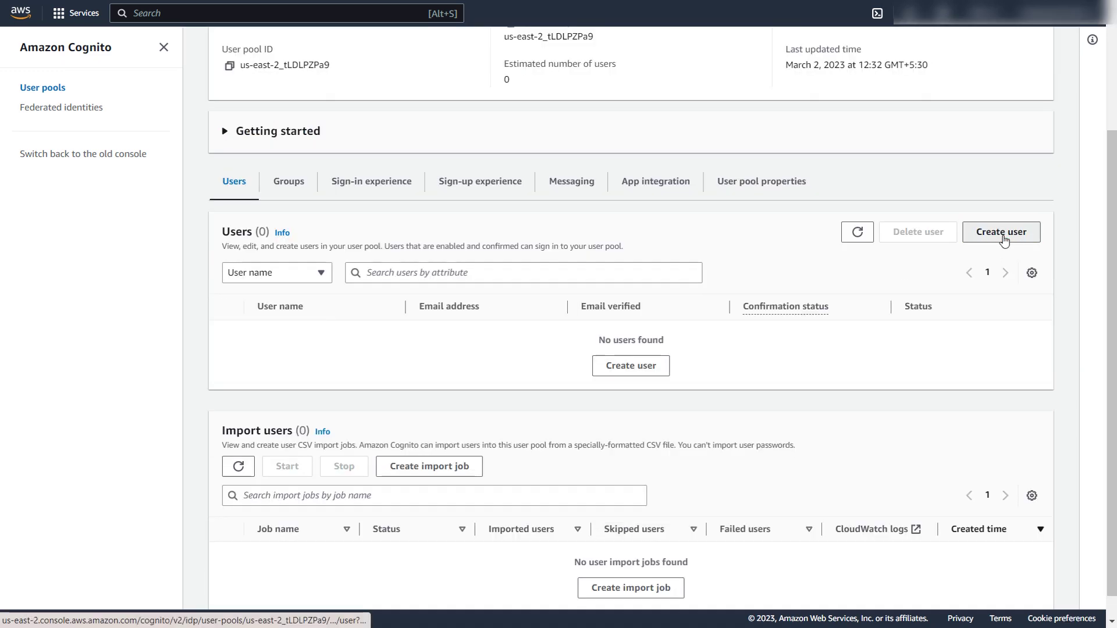
click(309, 341)
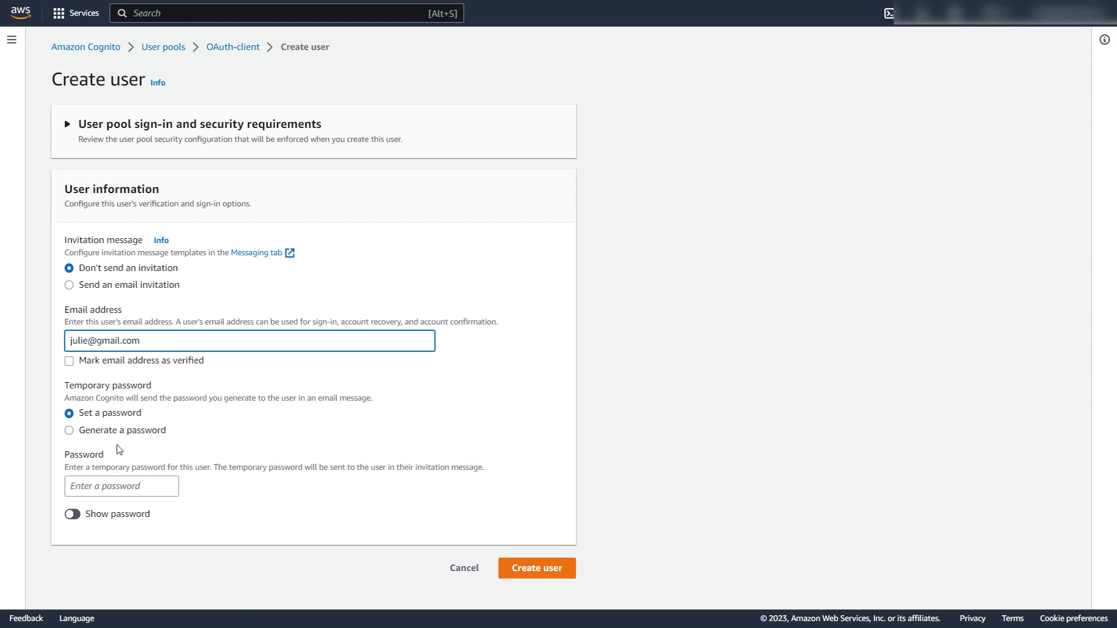
click(108, 486)
click(192, 514)
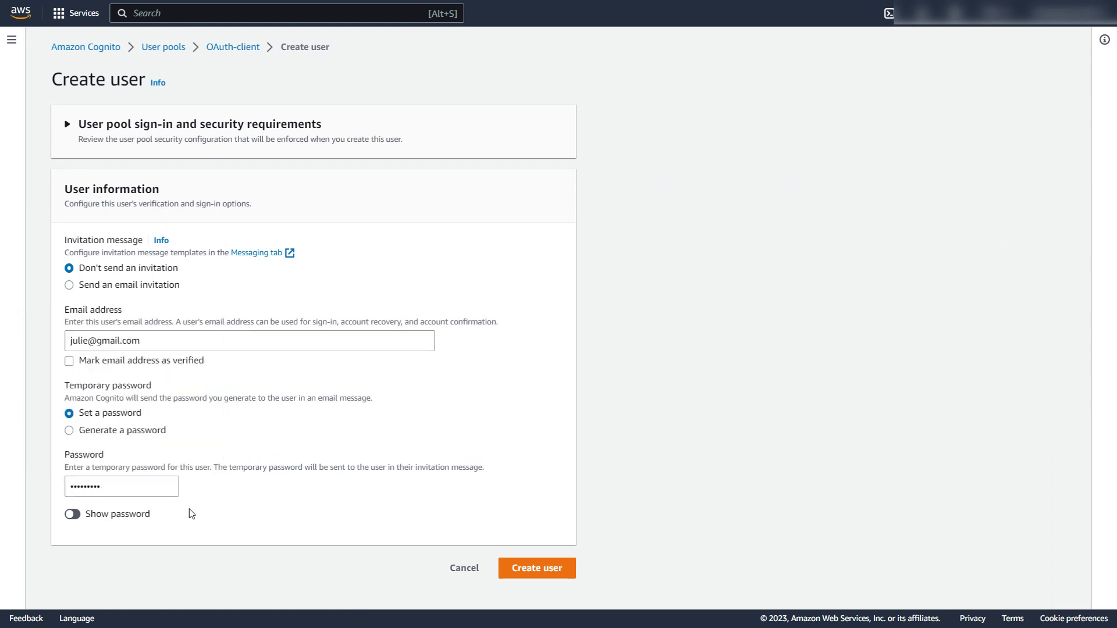
click(530, 572)
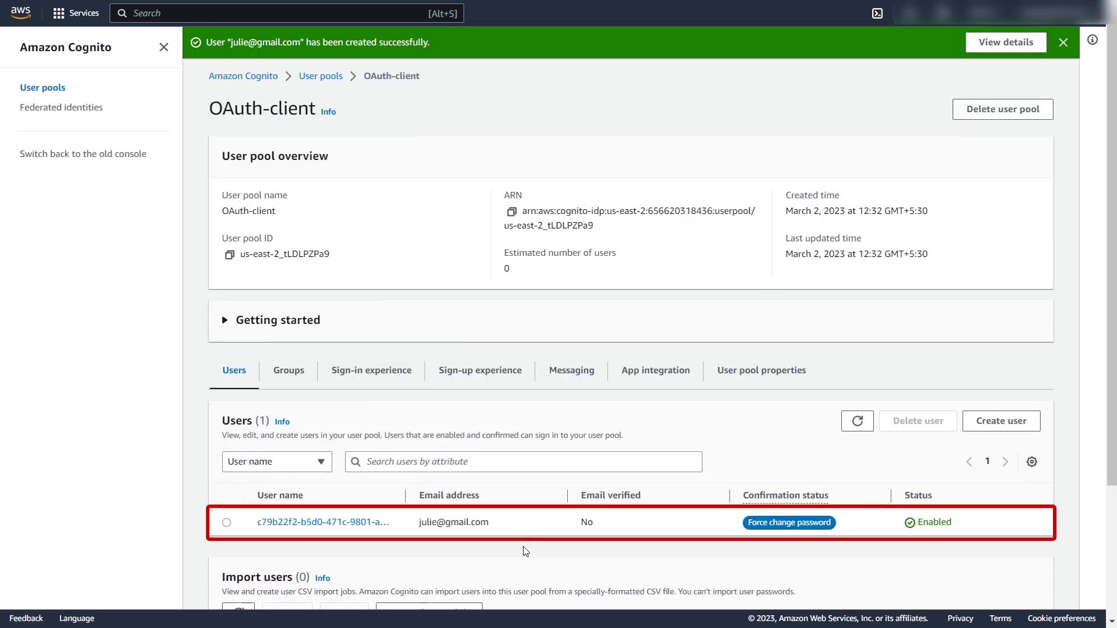
Go to the user pool's App integration settings and find the Cognito domain.
scroll(523, 546, down, 3)
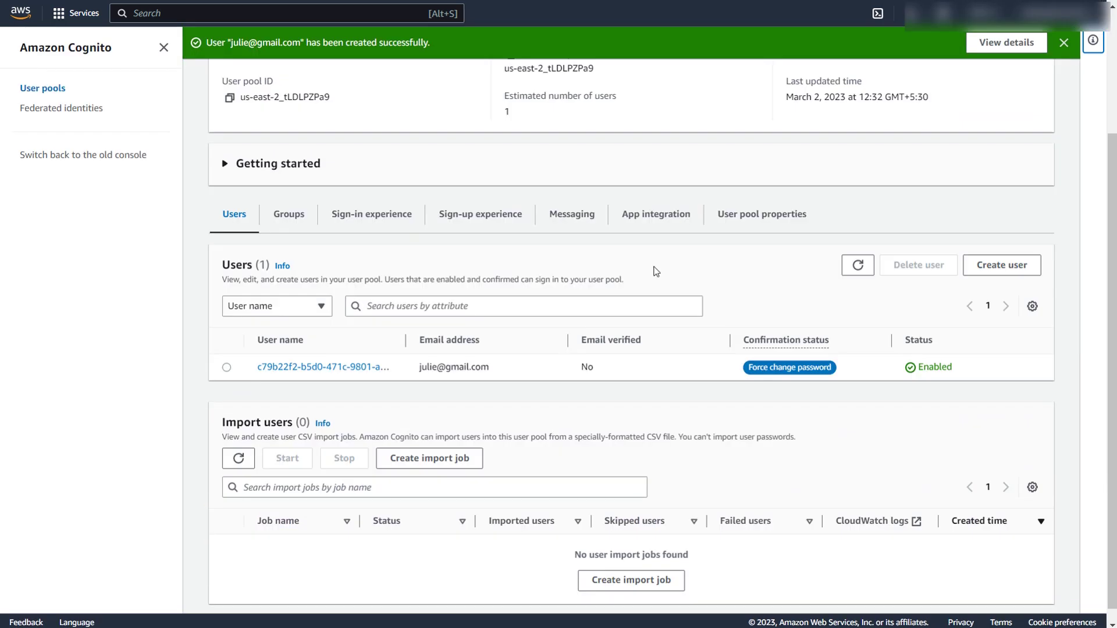
click(649, 222)
scroll(647, 284, down, 2)
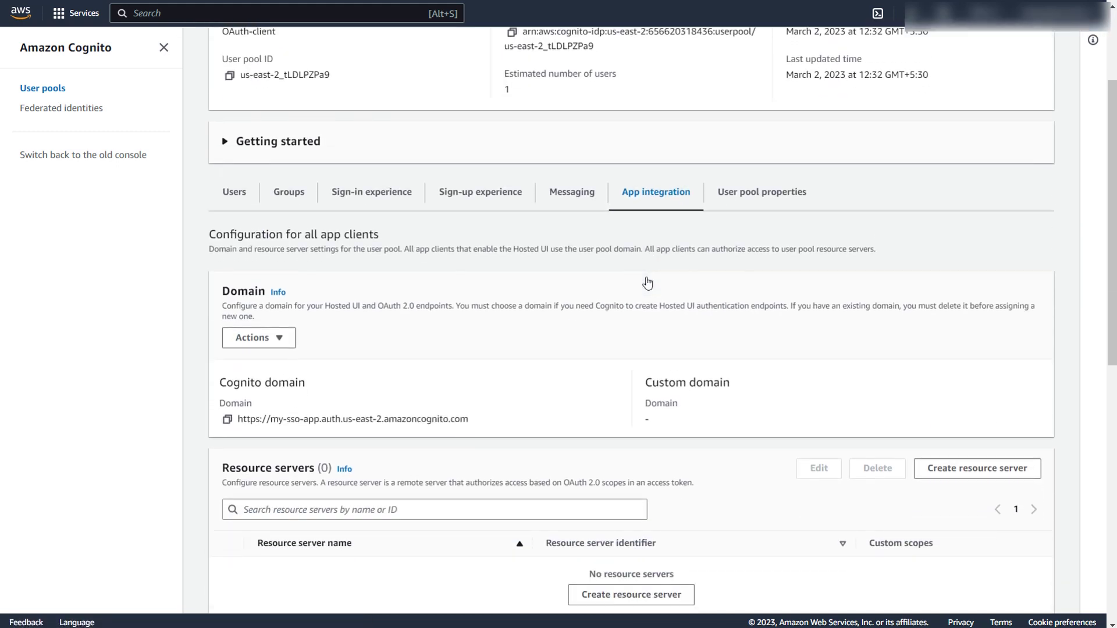
scroll(647, 283, down, 3)
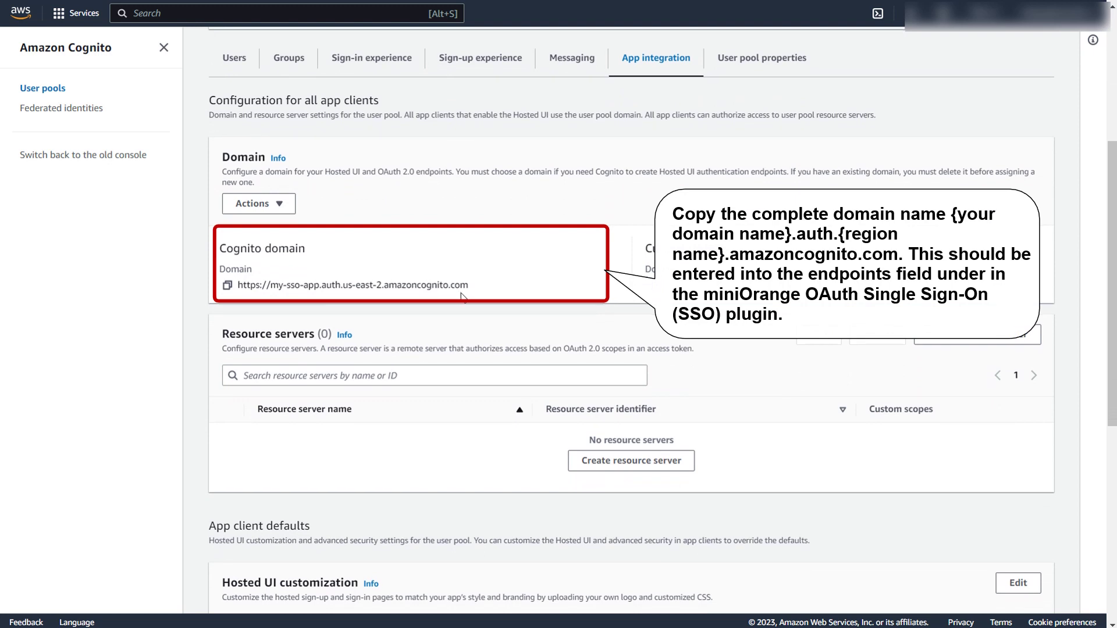
scroll(476, 306, down, 7)
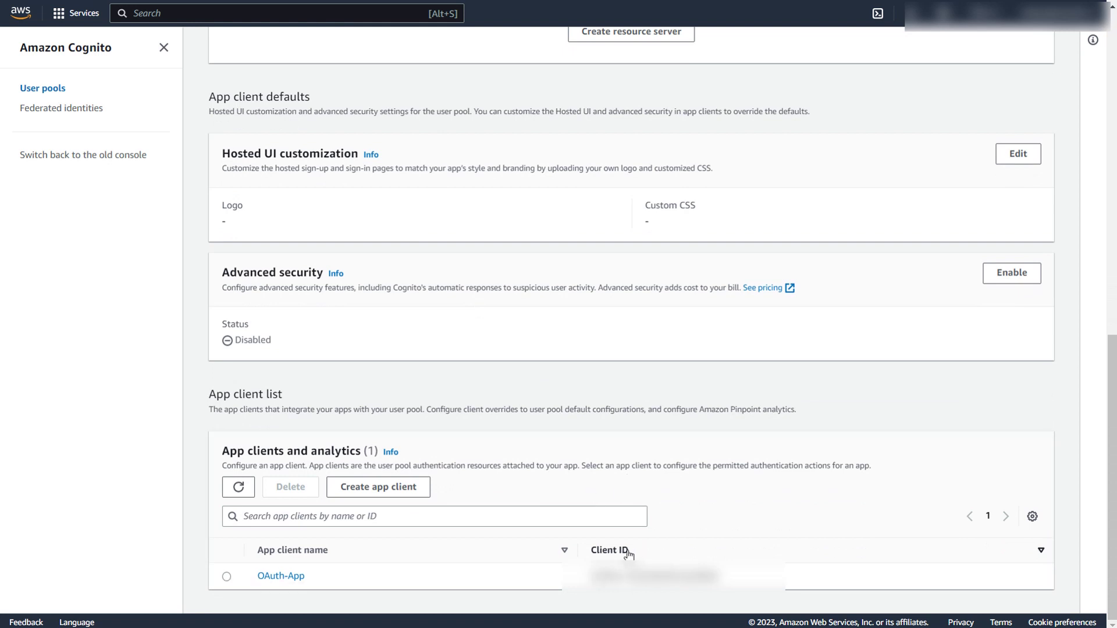
Open the OAuth-App app client and reveal its client ID and client secret.
click(318, 557)
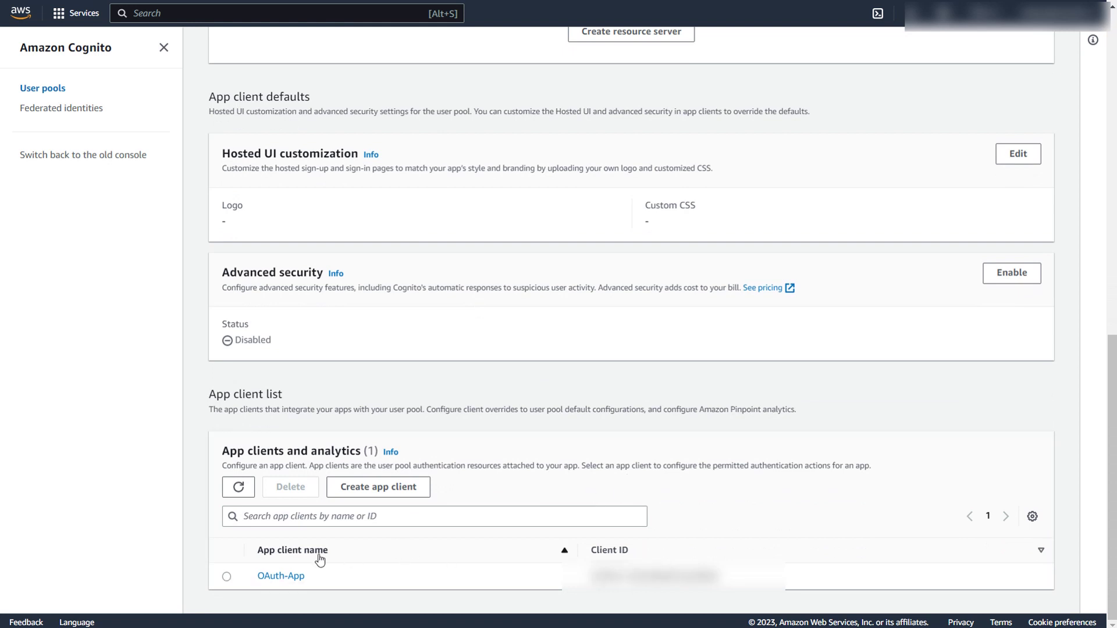
click(281, 576)
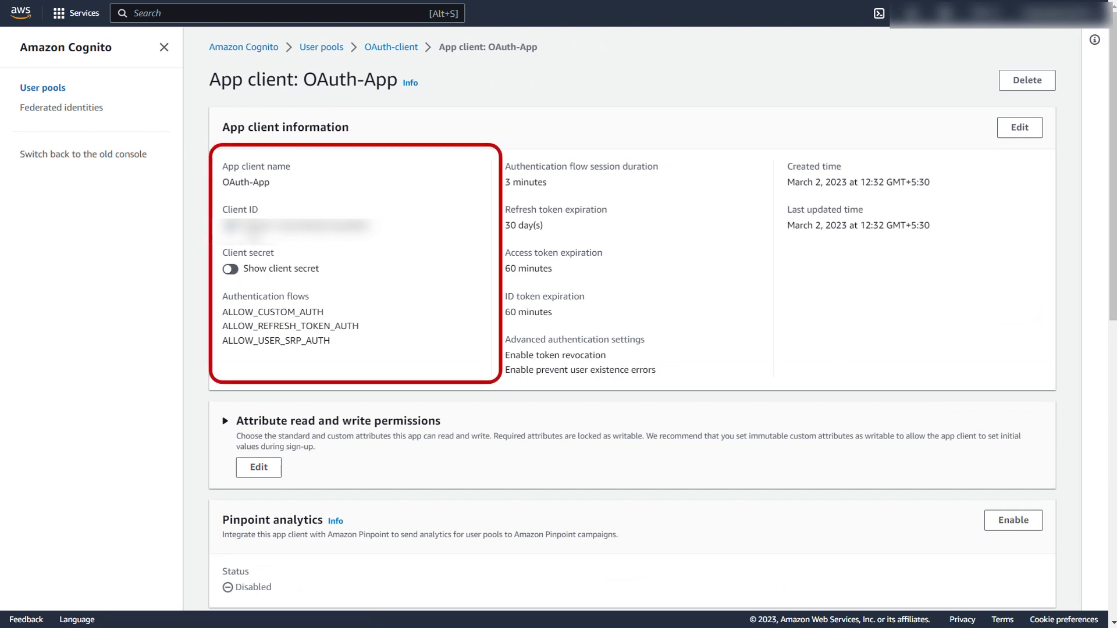
click(233, 270)
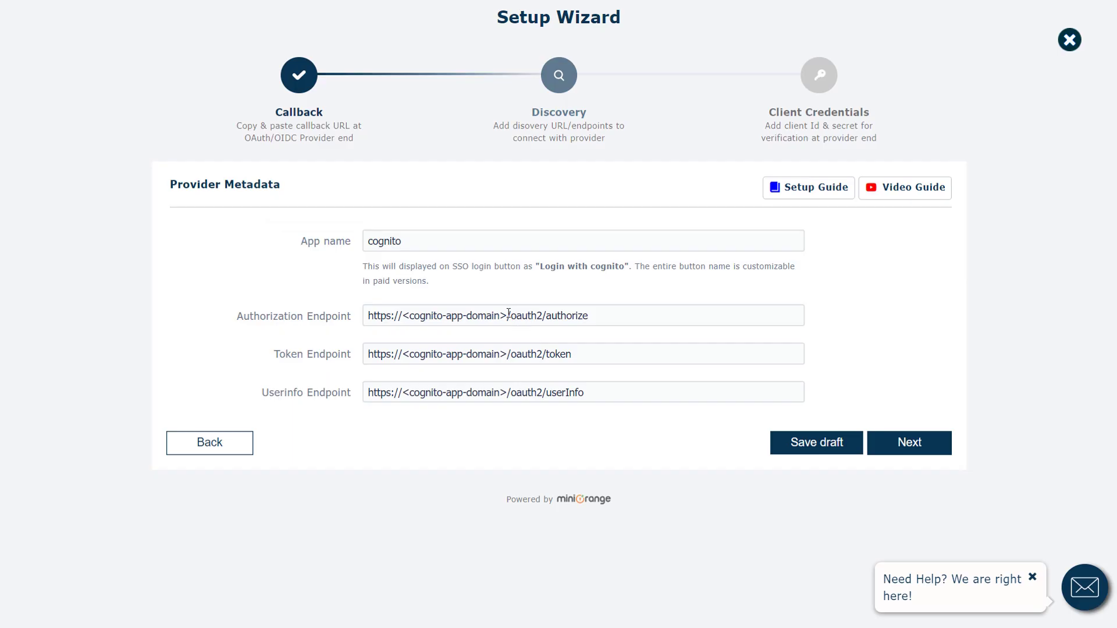
Replace the domain placeholder in the authorization, token and userinfo endpoints with my-sso-app.auth.us-east-2.amazoncognito.com.
drag(507, 314, 324, 301)
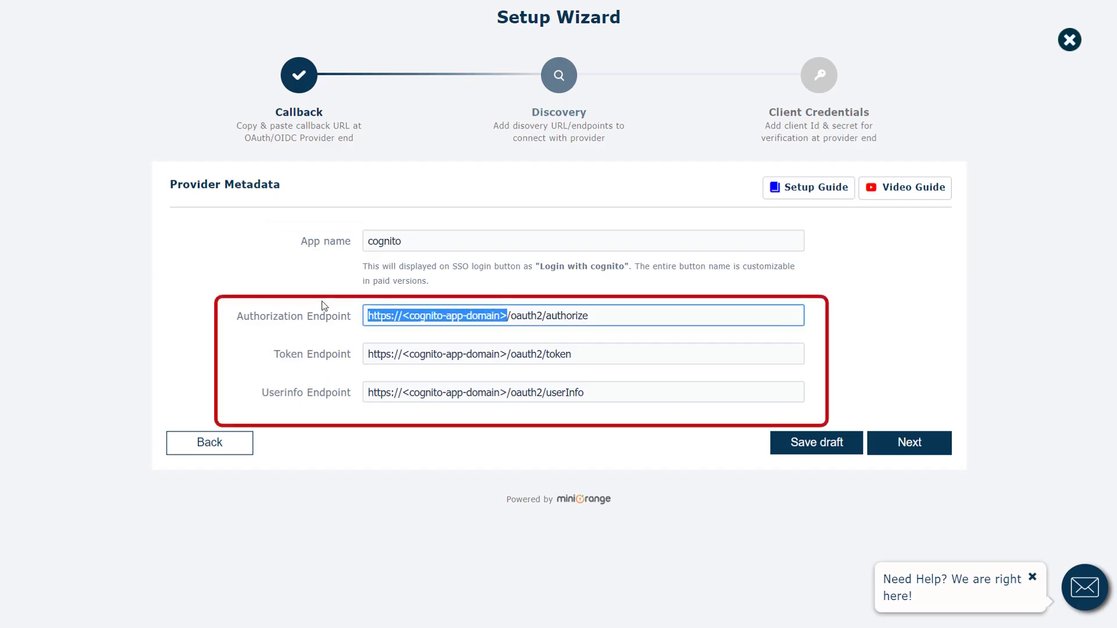
text(https://my-sso-app.auth.us-east-2.amazoncognito.com)
drag(512, 353, 319, 345)
key(ctrl+v)
drag(510, 393, 323, 385)
key(ctrl+v)
click(539, 448)
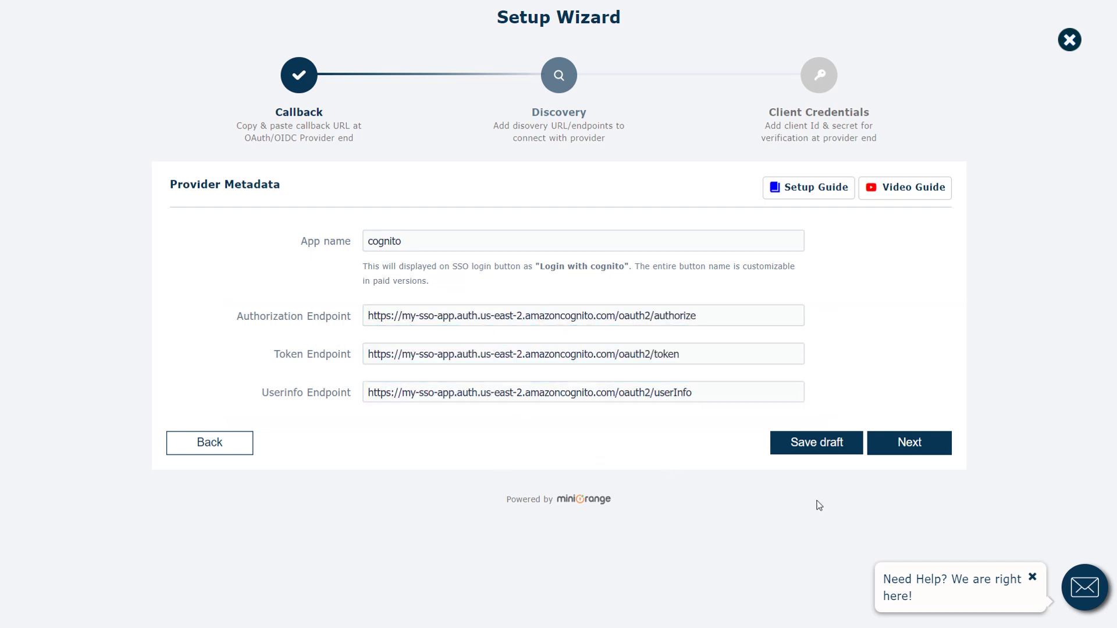
On the Client Credentials step, paste in the app client's ID and secret.
click(921, 455)
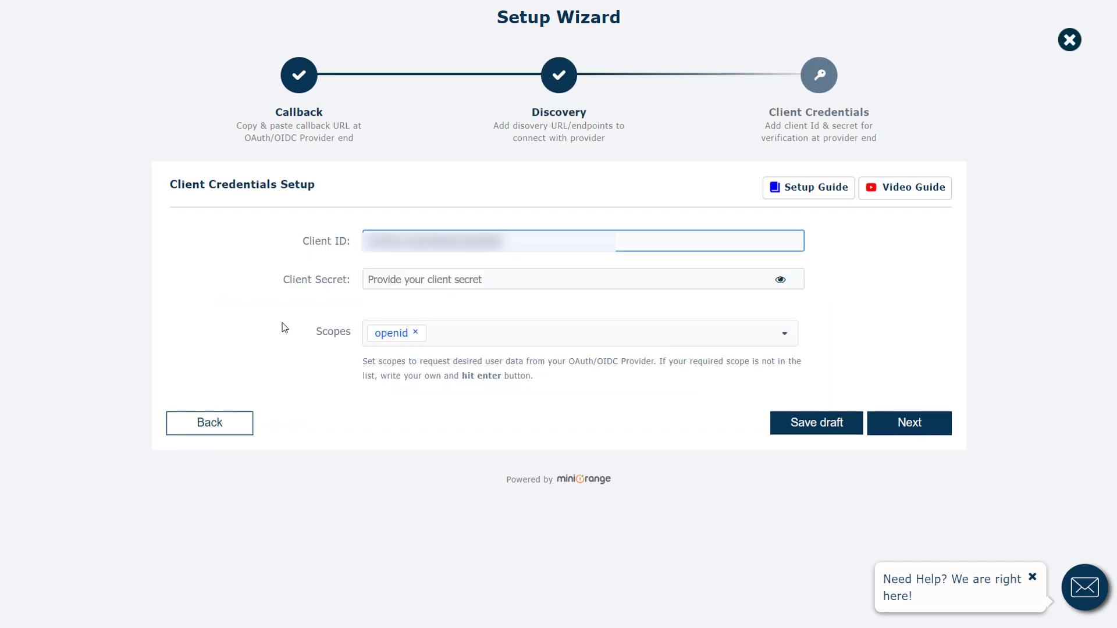
click(372, 279)
key(ctrl+v)
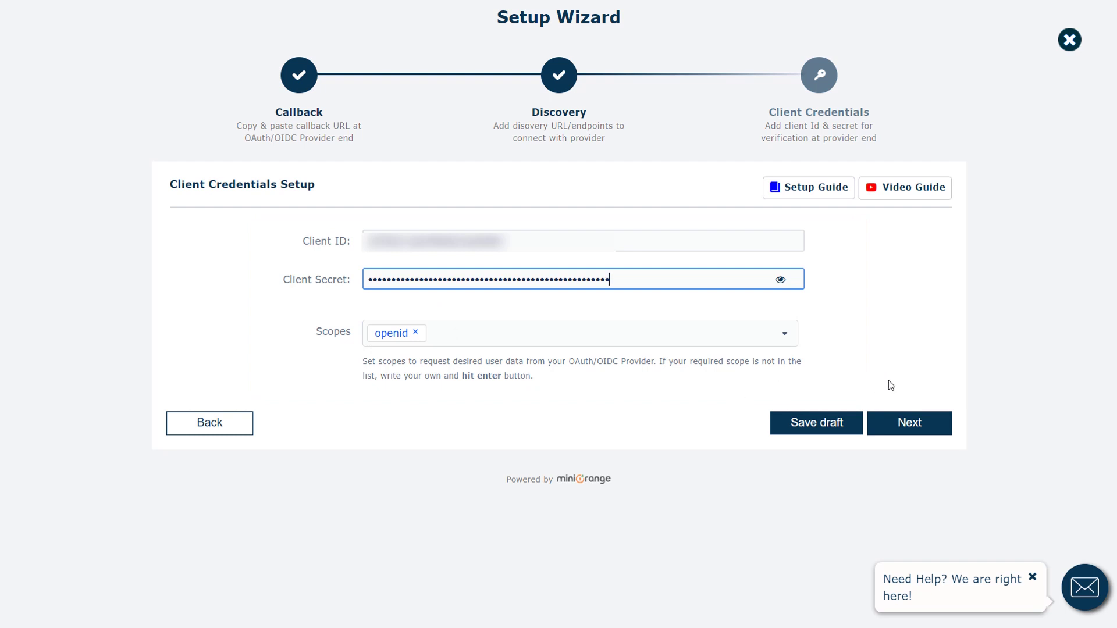
Advance through the wizard summary and finish it to launch the SSO test.
click(918, 429)
scroll(796, 456, down, 2)
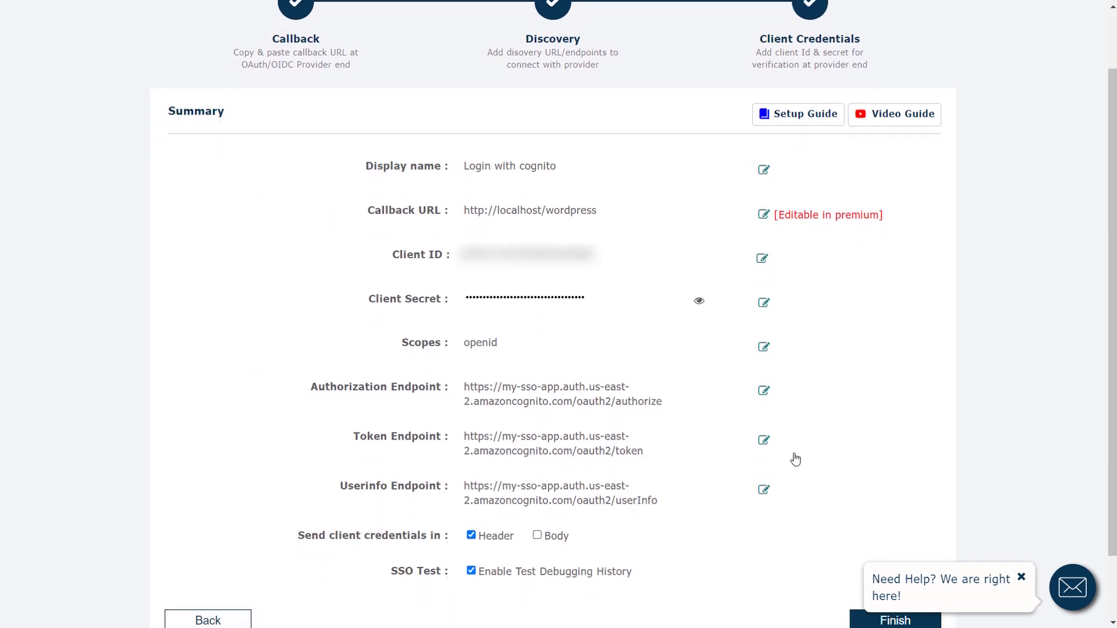
scroll(796, 460, down, 2)
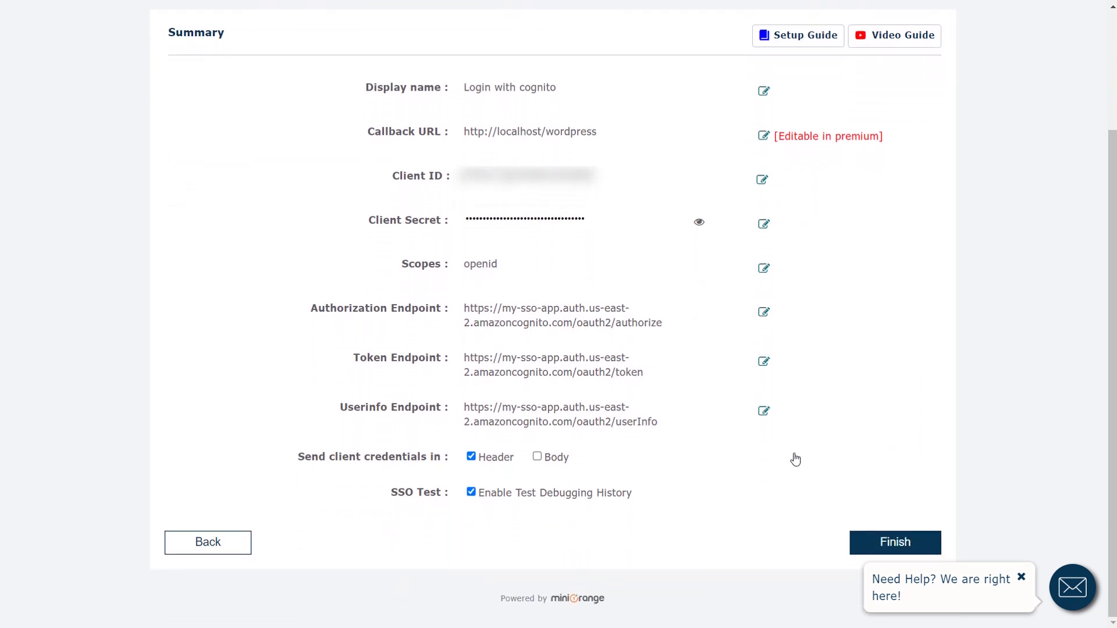
click(903, 544)
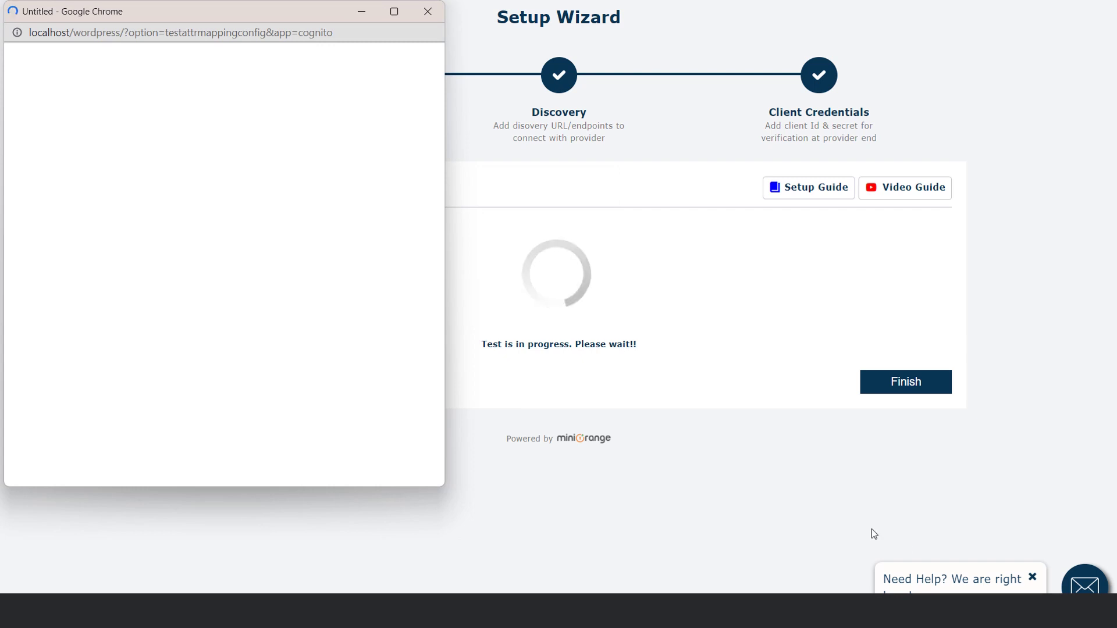
Sign in to Cognito in the popup with the test user's email and password.
click(201, 163)
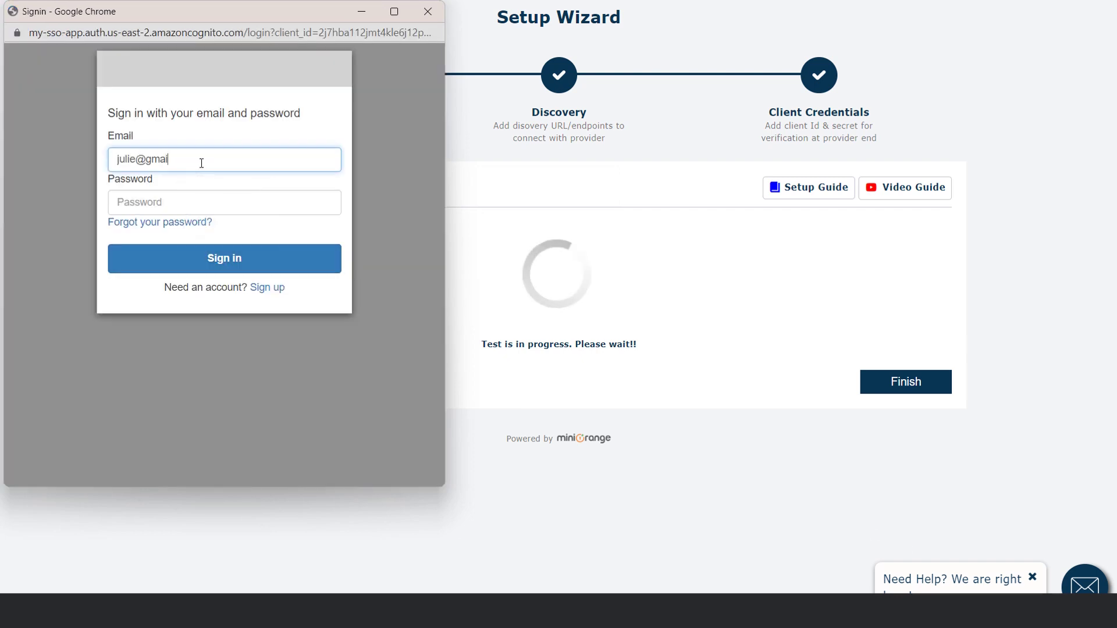
click(181, 202)
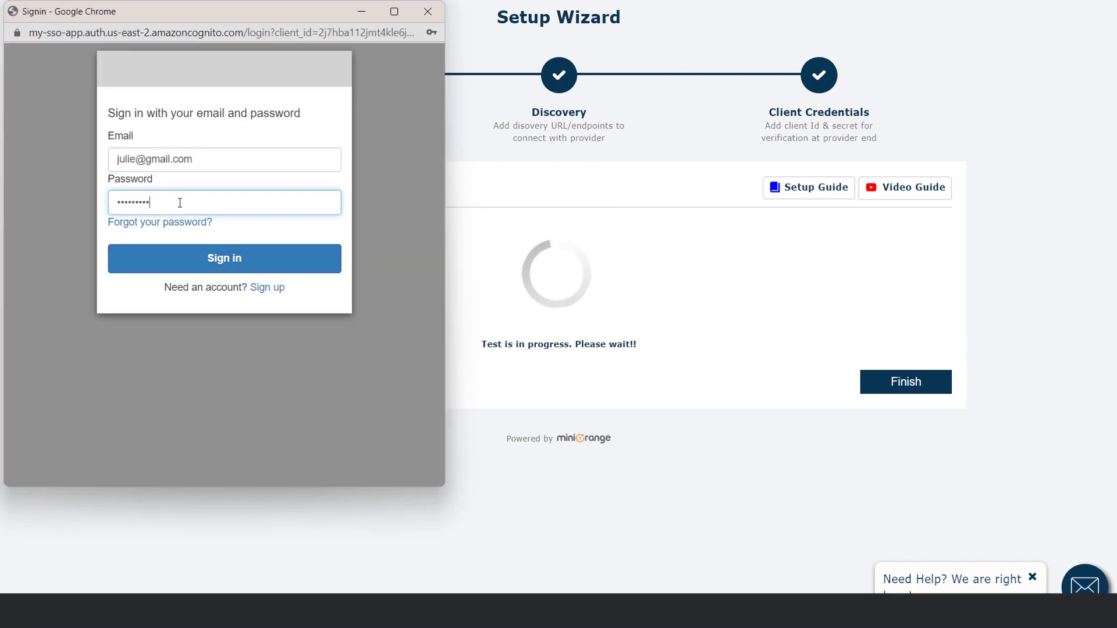
click(203, 257)
Enter and confirm a new password for the test user.
click(252, 209)
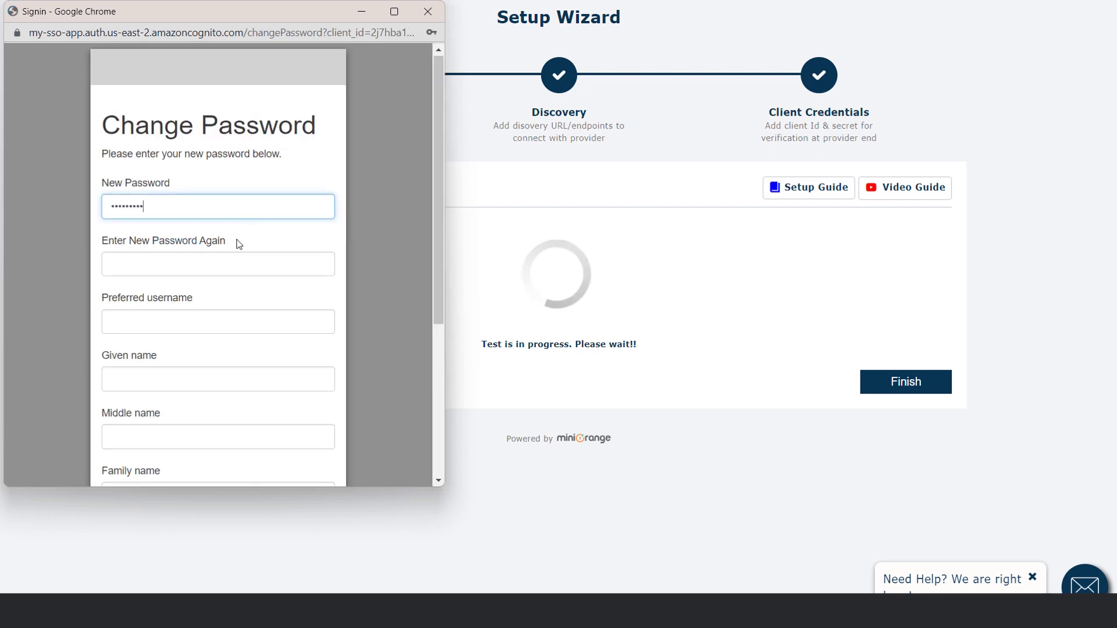
click(223, 262)
scroll(192, 274, down, 1)
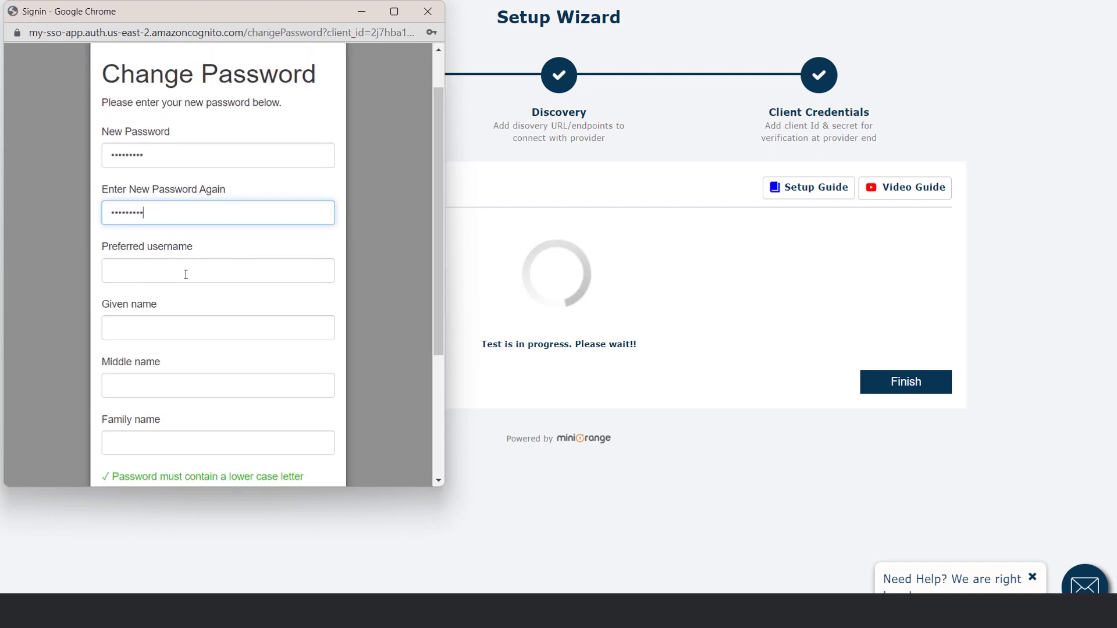
Fill in the user's preferred username, given name, middle name and family name.
click(158, 268)
text(julie)
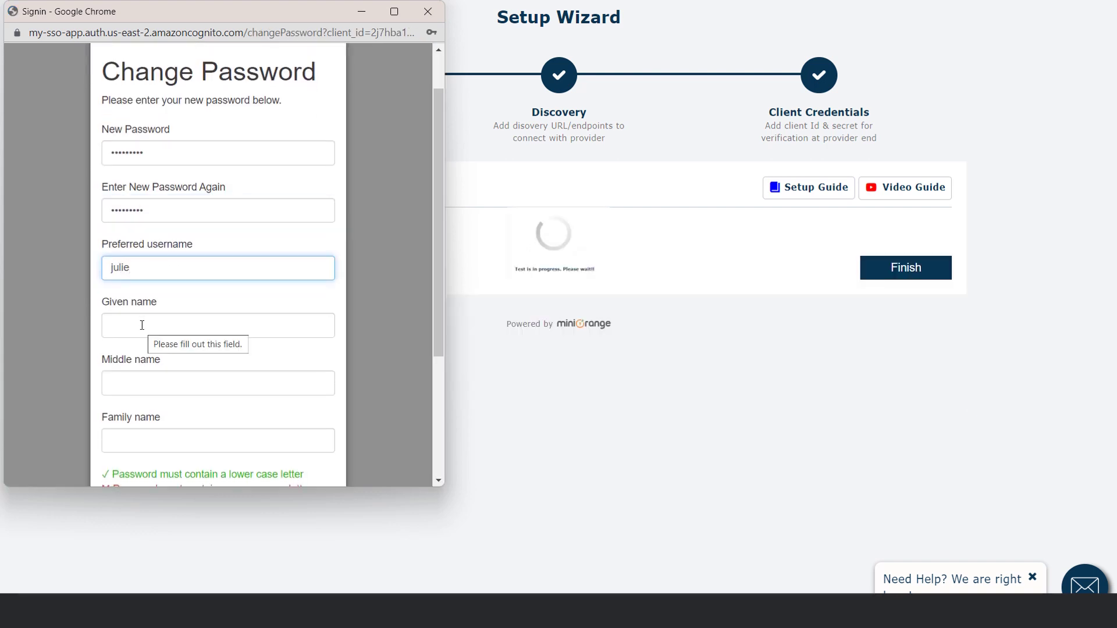
click(141, 325)
click(141, 383)
text(jack)
scroll(141, 384, down, 1)
click(141, 399)
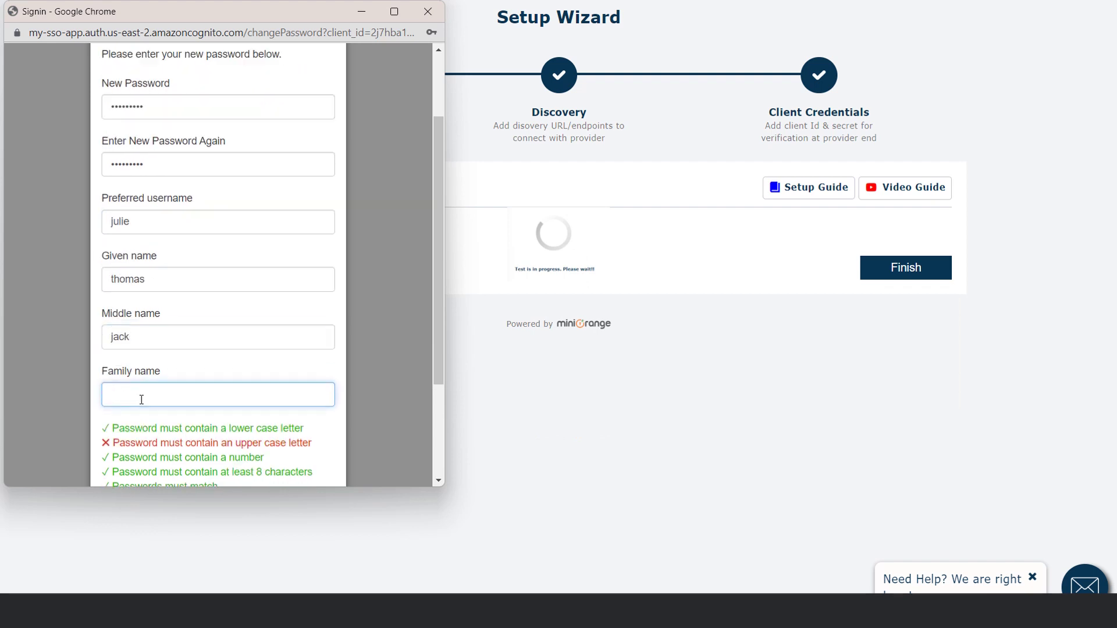
scroll(154, 224, up, 3)
Correct the new password and its confirmation to meet the rules, then submit the profile.
click(155, 207)
click(155, 264)
scroll(224, 361, down, 5)
click(209, 448)
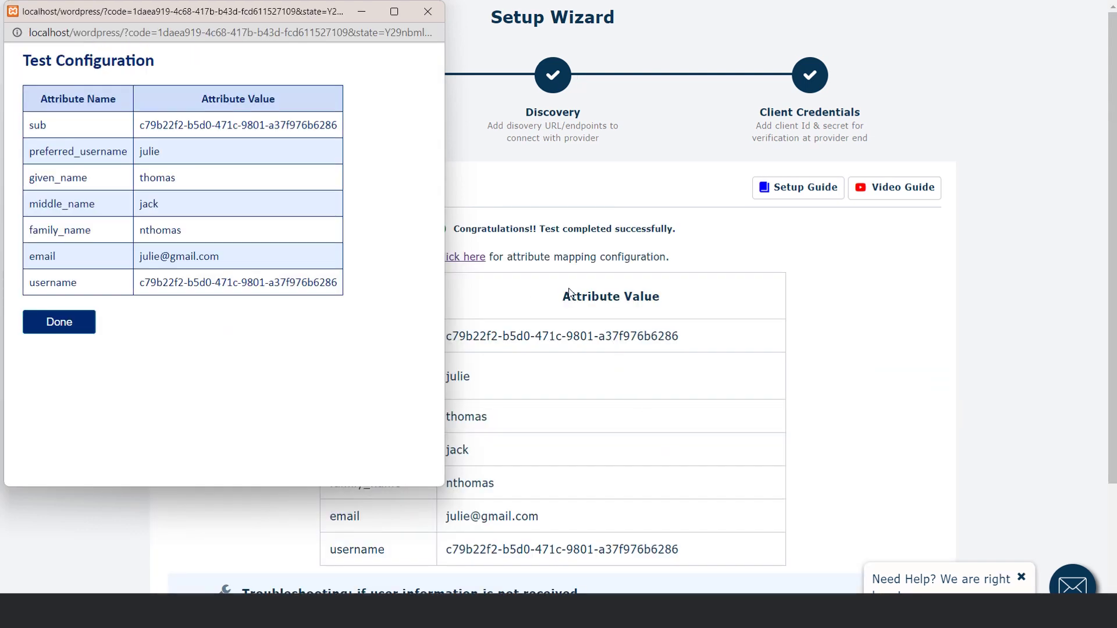
Close the successful test results window and finish the setup wizard.
click(504, 166)
scroll(612, 281, down, 3)
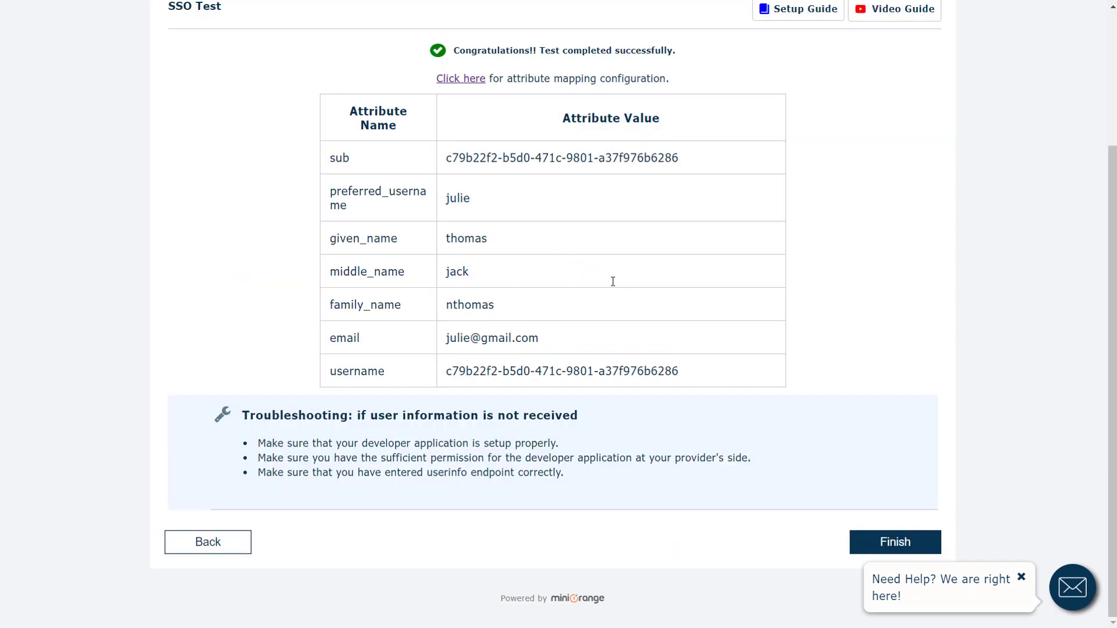
click(897, 546)
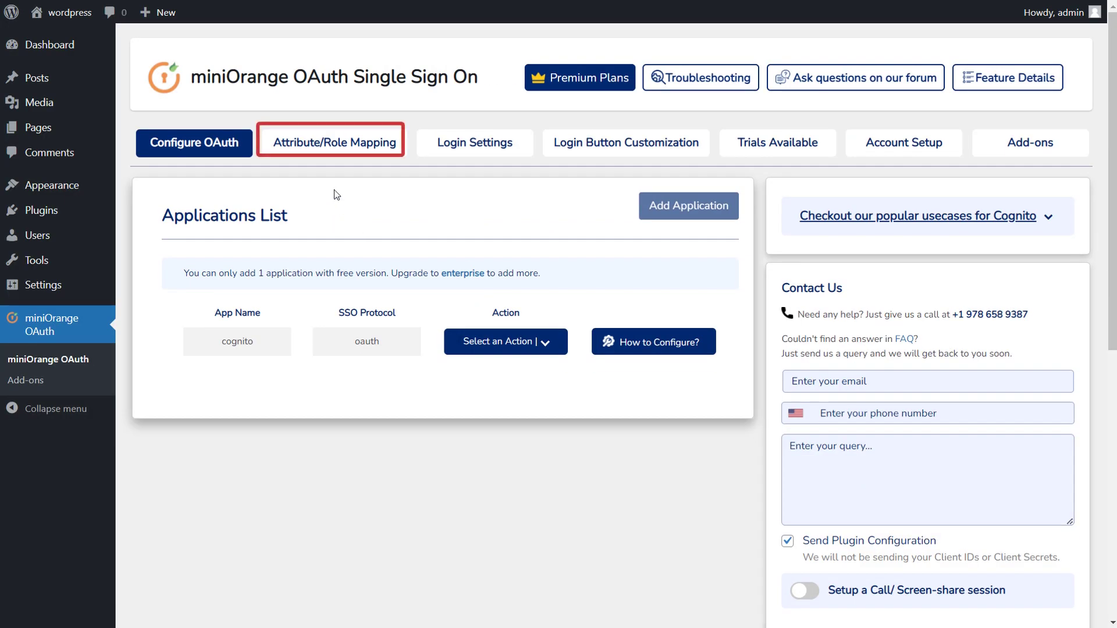
In Attribute/Role Mapping, keep preferred_username as the Username attribute and scroll to Save settings.
click(336, 151)
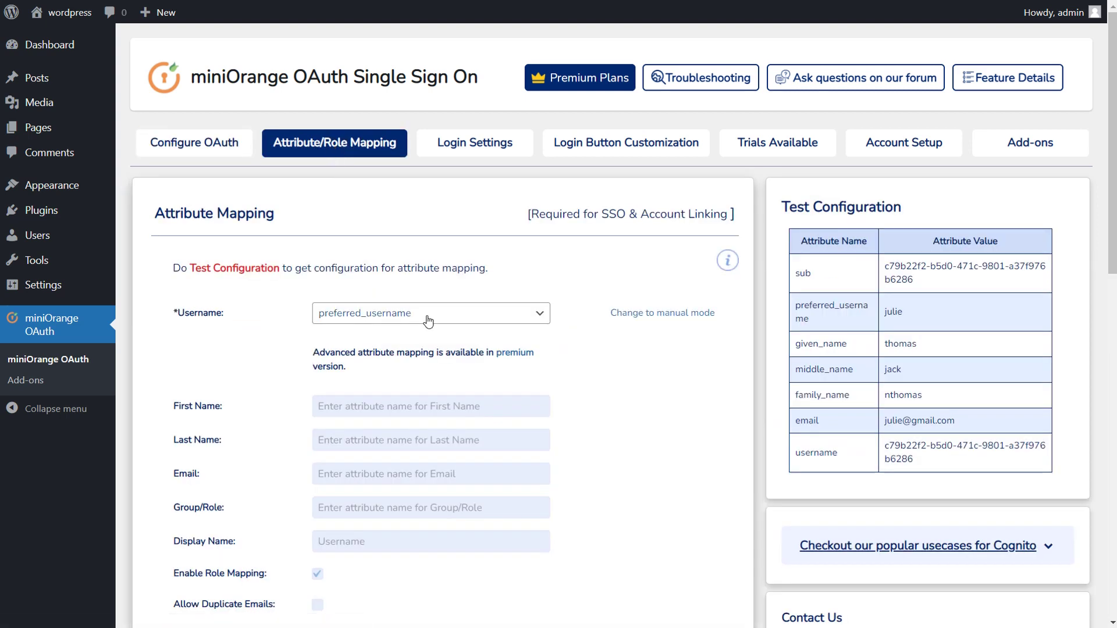
click(429, 321)
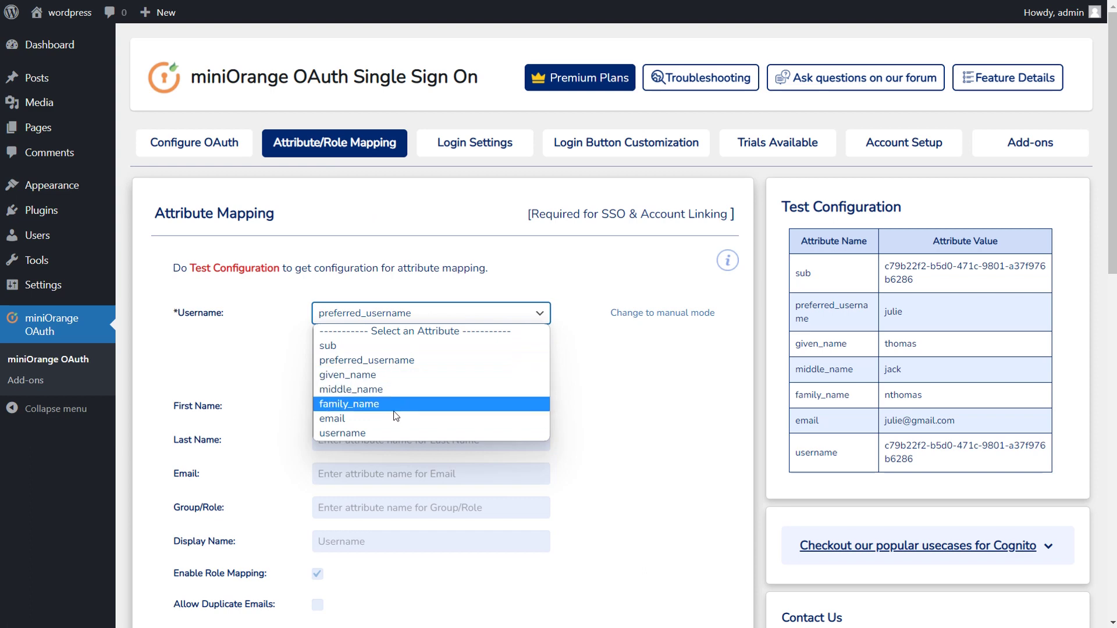
click(399, 362)
scroll(449, 392, down, 3)
scroll(449, 392, down, 2)
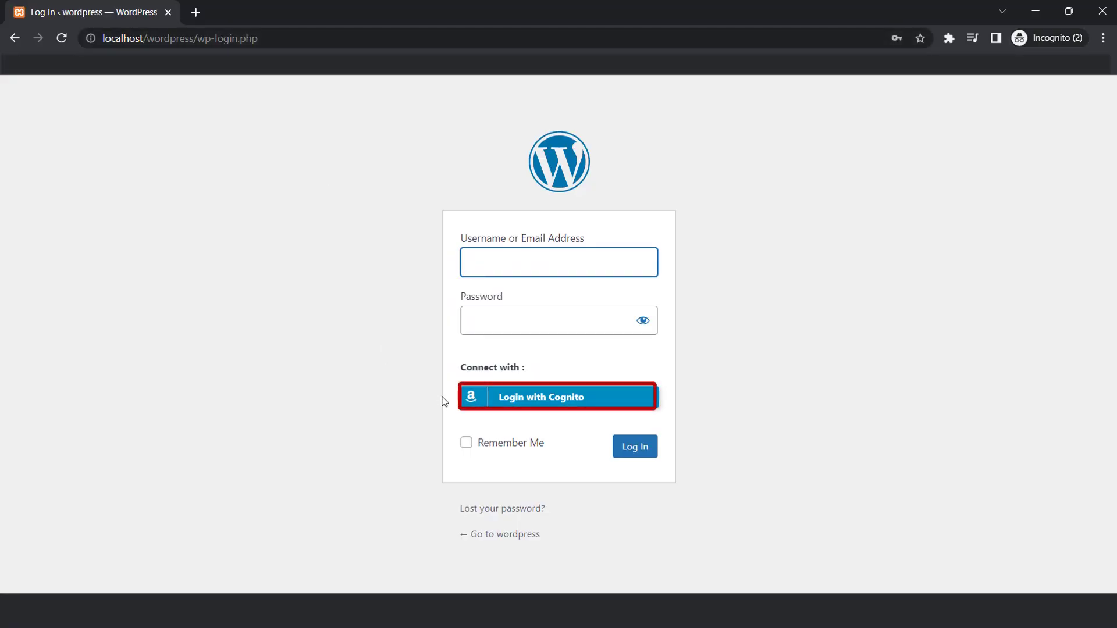
Log into WordPress with Login with Cognito using the test user's email and password.
click(521, 401)
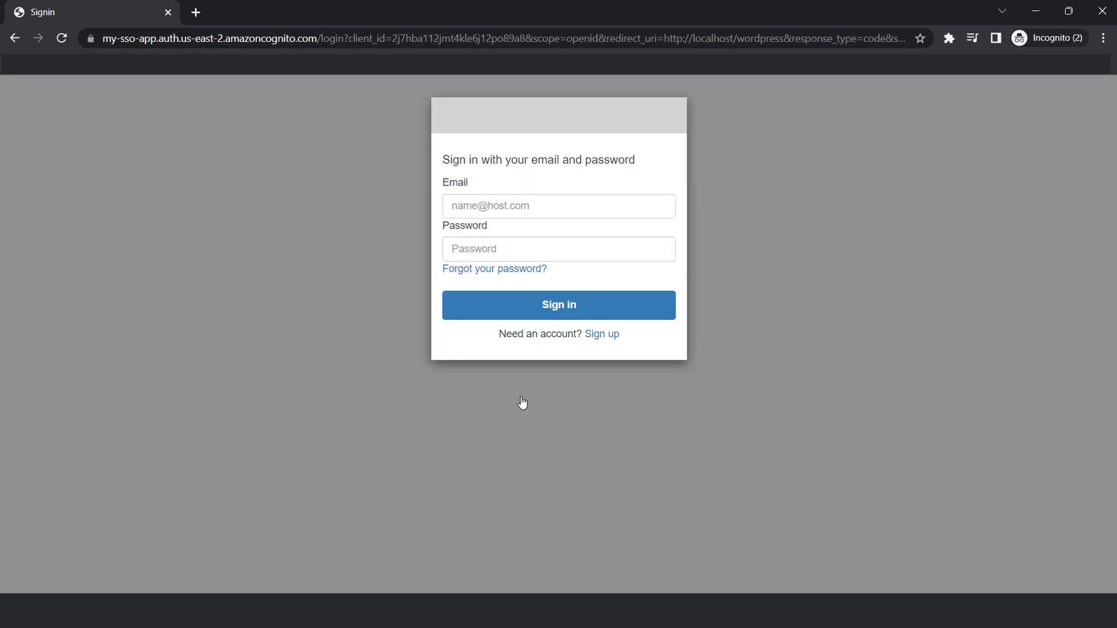
click(481, 207)
text(julie)
key(Down)
key(Return)
click(494, 254)
text(•••••)
click(539, 307)
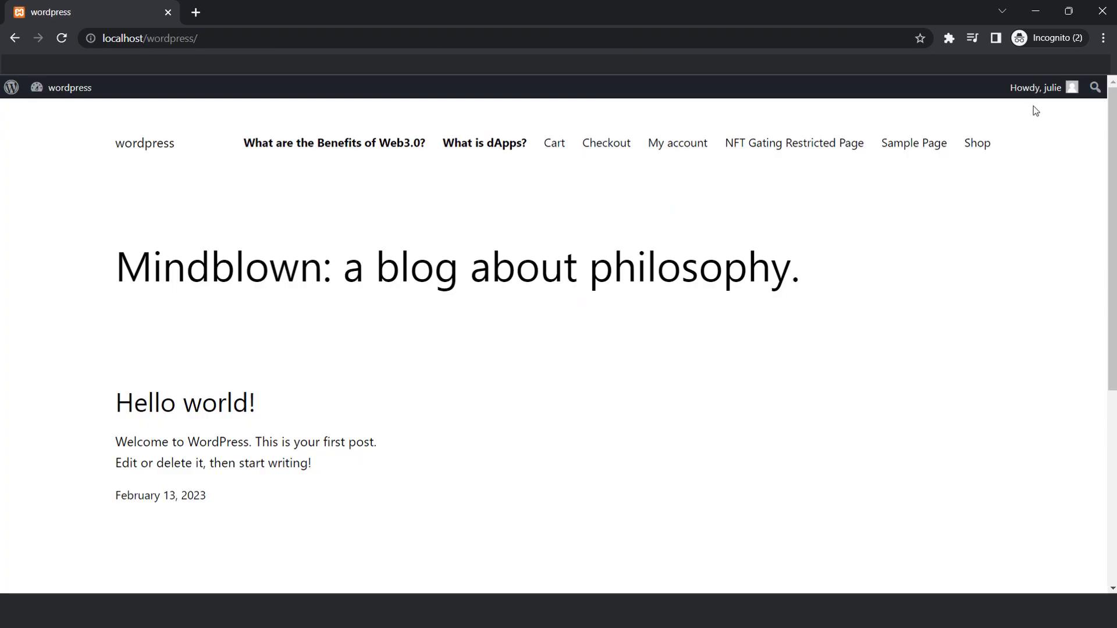
mouse_move(1034, 103)
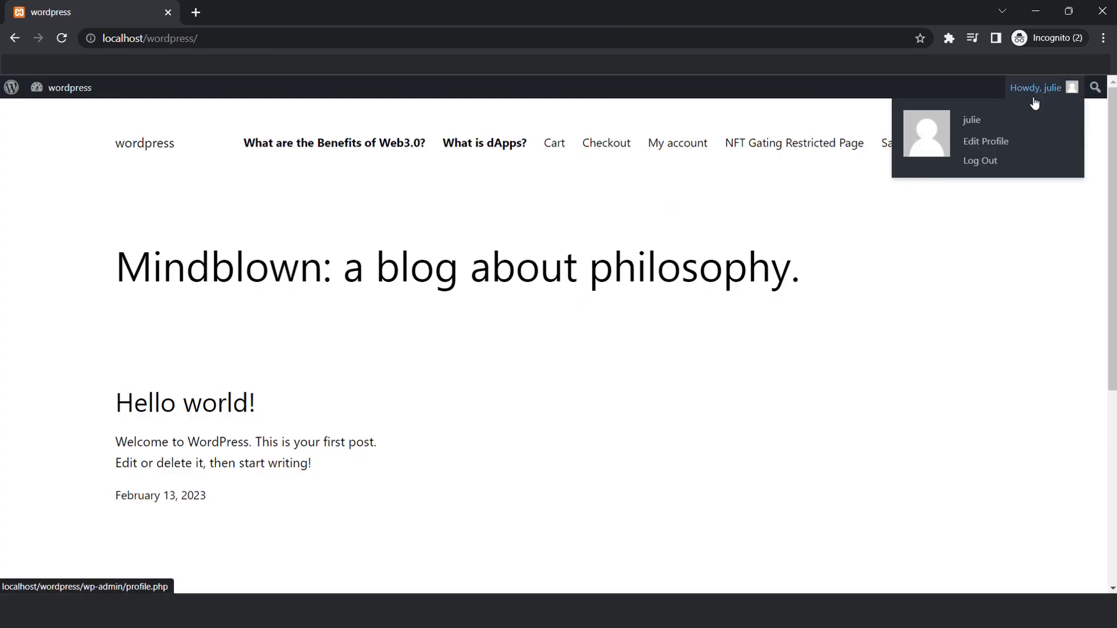